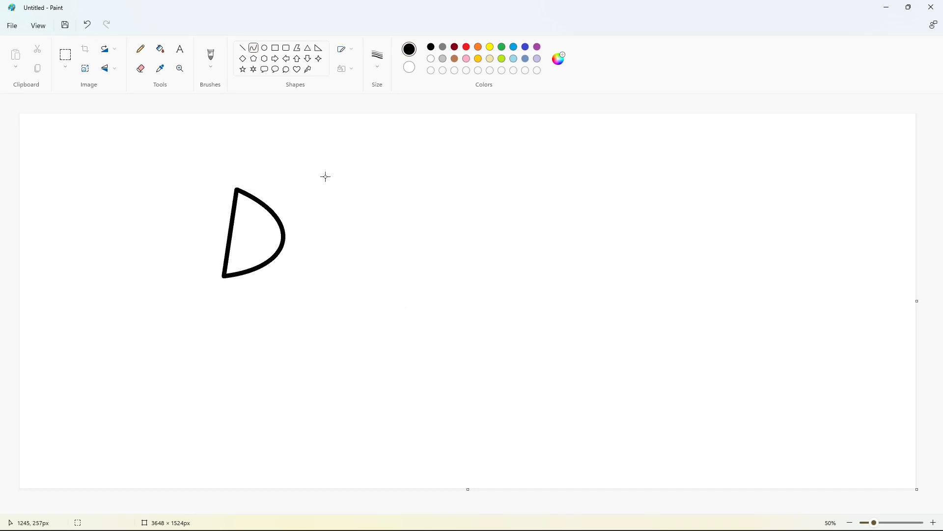
Draw the first E's short lower-left edge under the D's curve, plus its curved top arm with a straight end.
click(242, 48)
drag(275, 255, 278, 276)
click(253, 47)
mouse_move(275, 213)
mouse_down()
mouse_move(314, 200)
mouse_move(314, 219)
mouse_up()
click(296, 203)
click(296, 202)
click(243, 47)
click(254, 48)
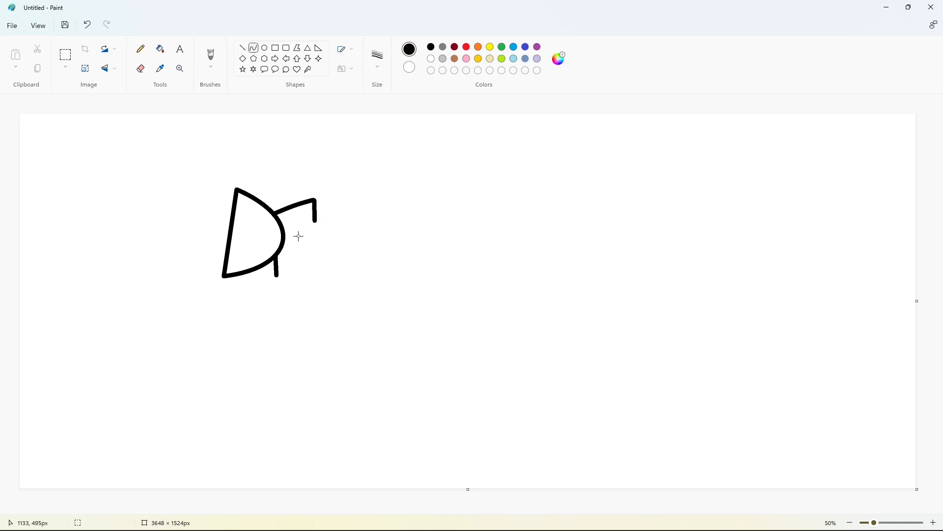
Finish the first E's outline with stepped middle and lower arms and a gently curved bottom edge.
click(243, 48)
mouse_move(296, 231)
mouse_down()
mouse_move(327, 213)
mouse_move(327, 234)
mouse_move(342, 233)
mouse_move(343, 261)
mouse_up()
click(254, 48)
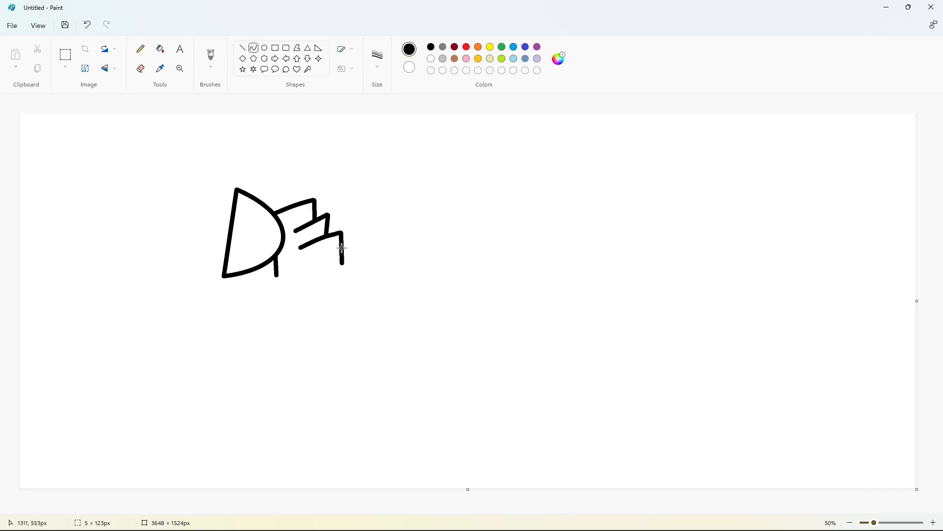
drag(277, 275, 342, 265)
click(313, 267)
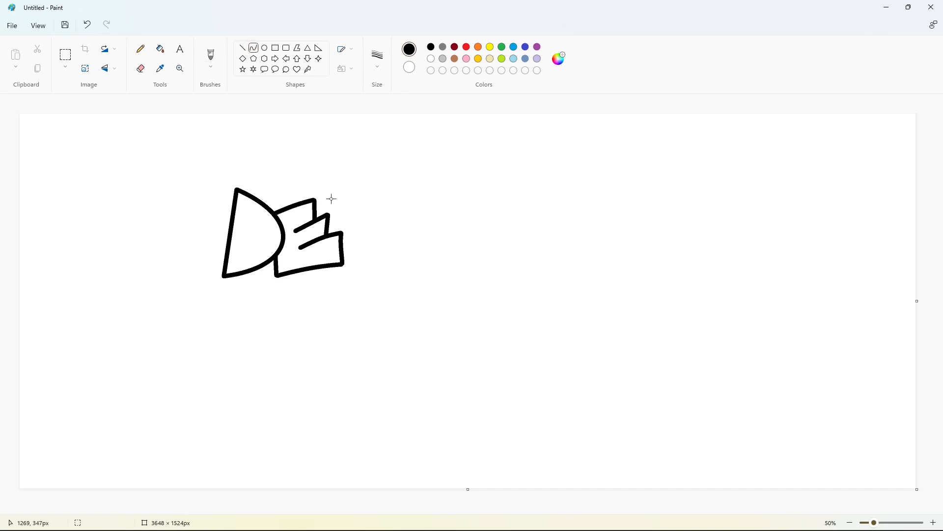
Start the X beside the E by curving its left notch and the top edge of its upper-left arm.
mouse_move(329, 196)
mouse_down()
mouse_move(359, 229)
mouse_move(342, 249)
mouse_up()
double_click(344, 210)
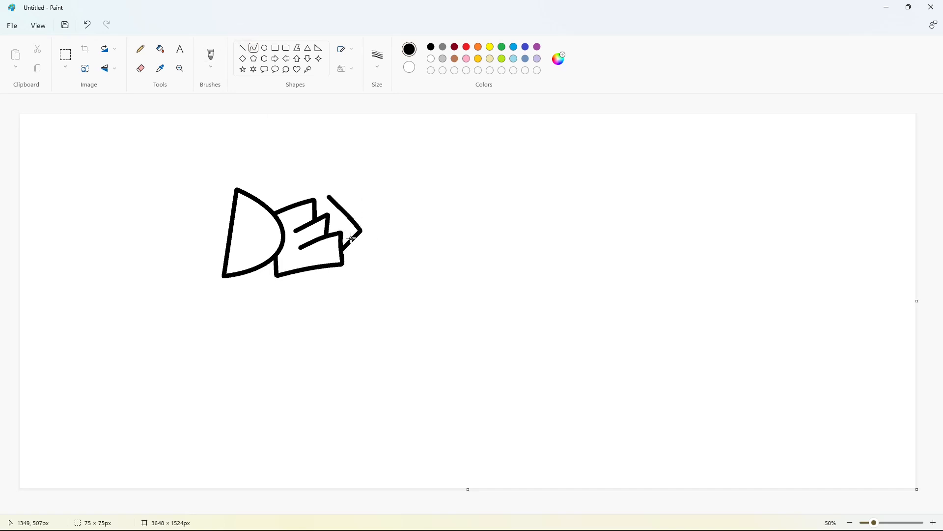
double_click(350, 238)
drag(329, 196, 374, 186)
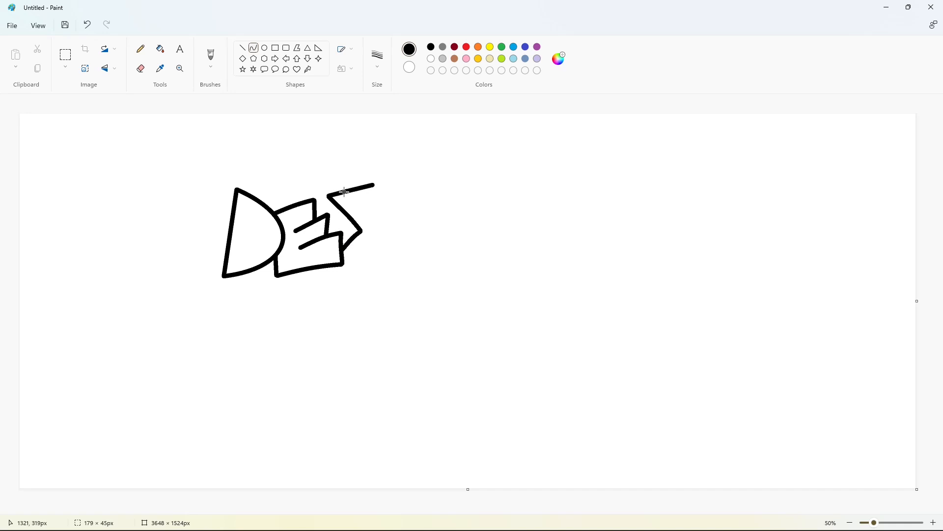
double_click(357, 189)
Complete the X outline with straight and curved edges for its upper-right arm and both legs.
click(242, 47)
mouse_move(375, 185)
mouse_down()
mouse_move(385, 217)
mouse_move(402, 192)
mouse_move(444, 206)
mouse_move(392, 234)
mouse_move(415, 256)
mouse_move(381, 268)
mouse_move(376, 249)
mouse_move(364, 264)
mouse_move(343, 251)
mouse_up()
click(254, 49)
click(392, 239)
click(415, 256)
click(381, 269)
click(242, 48)
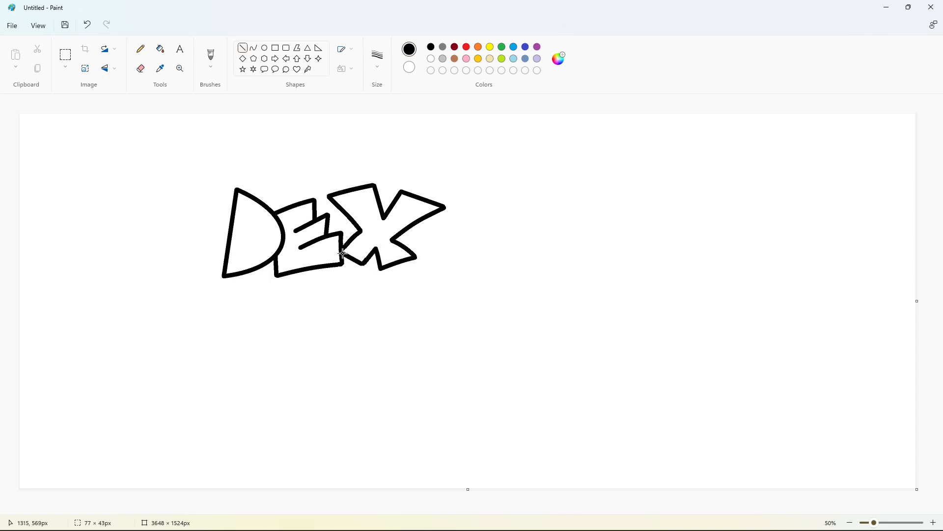
Draw a blocky T tucked against the X, using straight edges and a slightly curved base.
drag(431, 215, 475, 214)
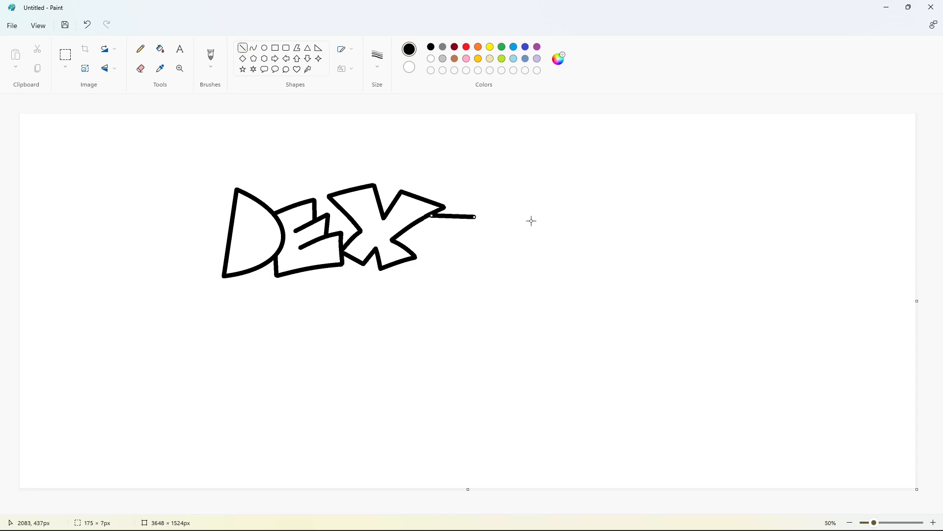
mouse_move(412, 227)
mouse_down()
mouse_move(412, 240)
mouse_move(432, 241)
mouse_move(421, 270)
mouse_move(453, 254)
mouse_move(456, 268)
mouse_up()
click(474, 246)
click(253, 47)
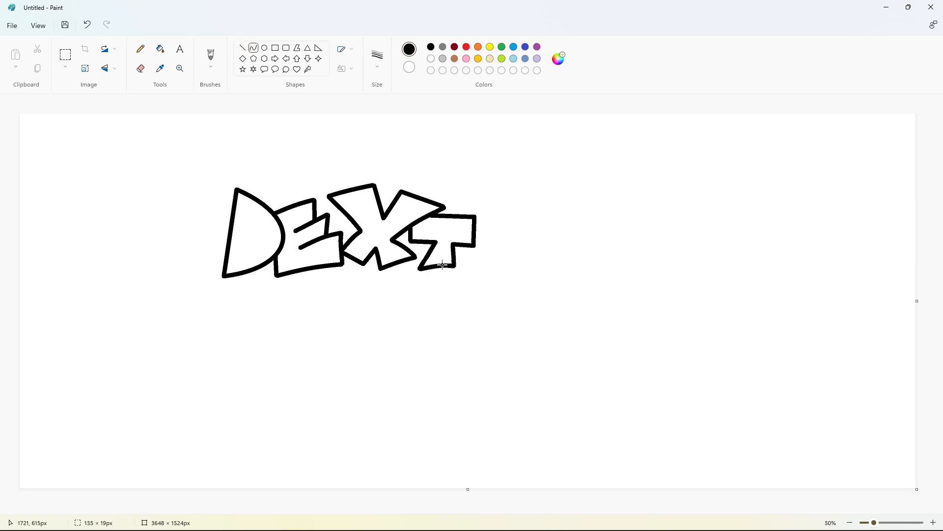
click(443, 266)
Outline the second E behind the T with slanted stepped arms and a curved bottom edge.
click(242, 48)
drag(475, 245, 473, 269)
mouse_move(459, 202)
mouse_down()
mouse_move(503, 191)
mouse_move(531, 260)
mouse_up()
click(260, 49)
click(243, 48)
click(556, 253)
click(254, 49)
mouse_move(473, 268)
mouse_down()
mouse_move(531, 259)
mouse_move(502, 262)
mouse_up()
click(506, 263)
Outline the R behind the second E with a straight stem, a large curved bowl and a pointed curved leg.
click(243, 48)
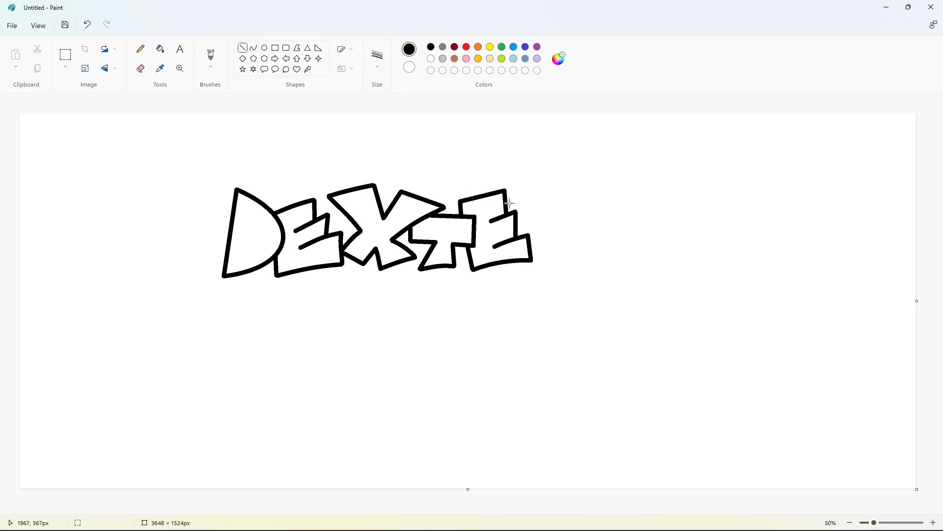
drag(523, 194, 525, 259)
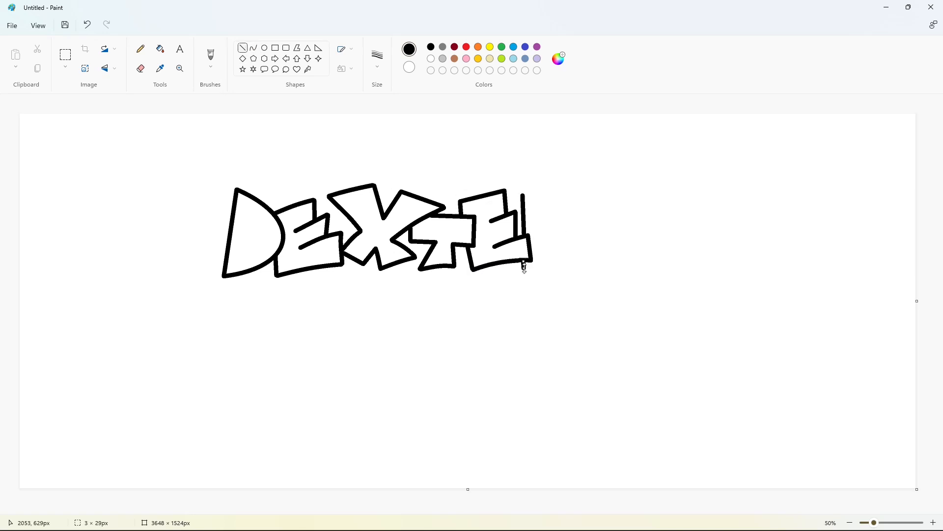
click(254, 49)
drag(523, 194, 569, 251)
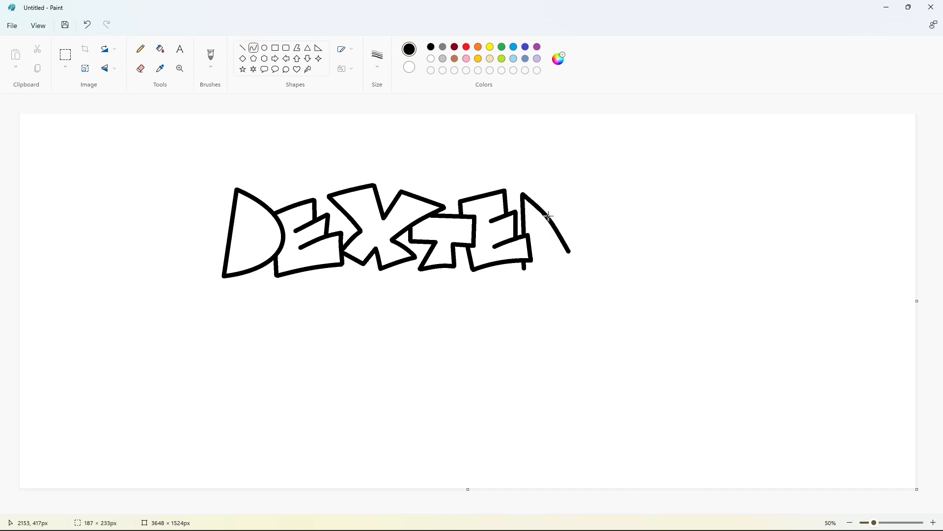
mouse_move(552, 216)
mouse_down()
mouse_move(620, 247)
mouse_move(586, 274)
mouse_move(583, 260)
mouse_move(554, 272)
mouse_move(553, 261)
mouse_move(550, 272)
mouse_move(524, 269)
mouse_move(538, 269)
mouse_up()
click(569, 251)
click(586, 276)
click(553, 268)
click(609, 264)
click(613, 265)
Draw a downward-pointing triangular apostrophe above the R using the Polygon shape.
click(296, 47)
drag(558, 168, 579, 169)
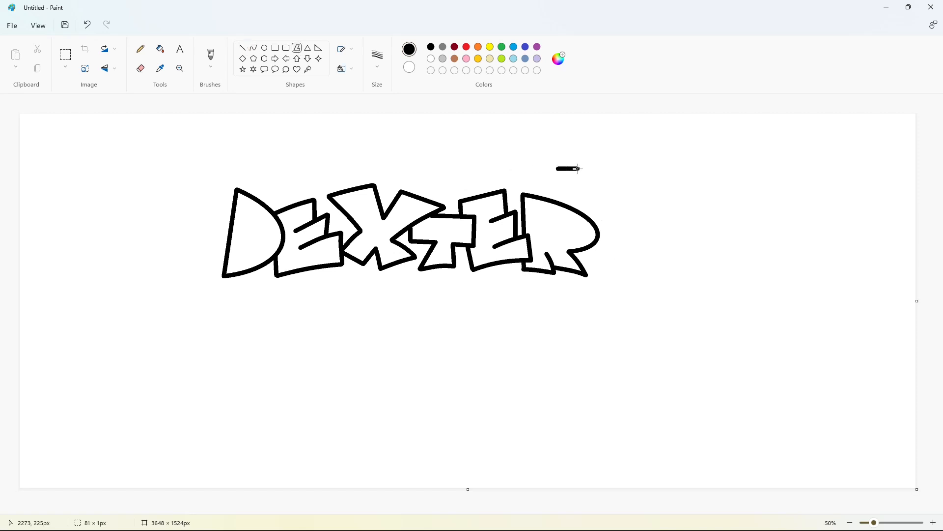
click(576, 196)
click(558, 169)
click(617, 179)
Outline the S behind the R with a curved top, a straight slanted end and rounded lower curves.
click(254, 47)
mouse_move(581, 211)
mouse_down()
mouse_move(651, 201)
mouse_move(586, 192)
mouse_up()
click(243, 48)
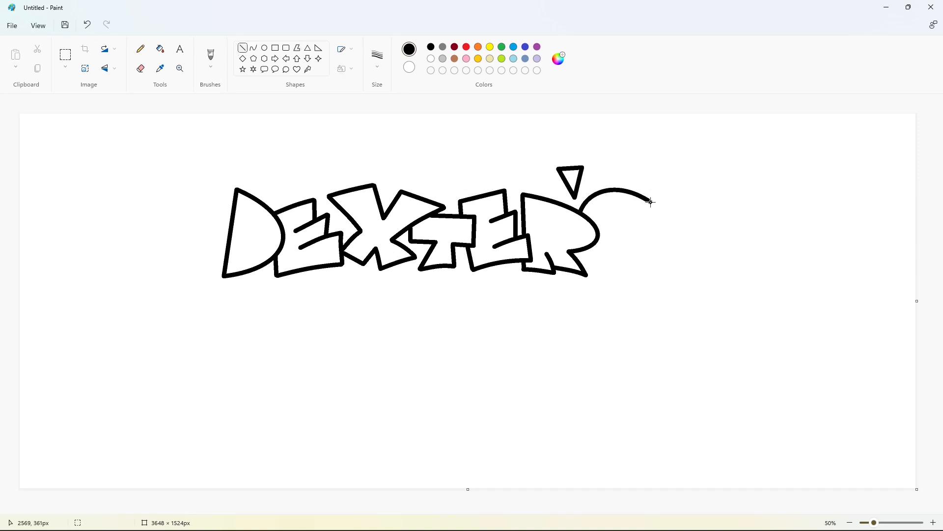
mouse_move(652, 201)
mouse_down()
mouse_move(631, 261)
mouse_move(644, 255)
mouse_move(639, 278)
mouse_move(587, 265)
mouse_move(612, 278)
mouse_move(590, 248)
mouse_move(612, 255)
mouse_up()
click(253, 48)
Set the line thickness to 5px and outline a small half-round counter inside the D.
click(247, 50)
click(378, 56)
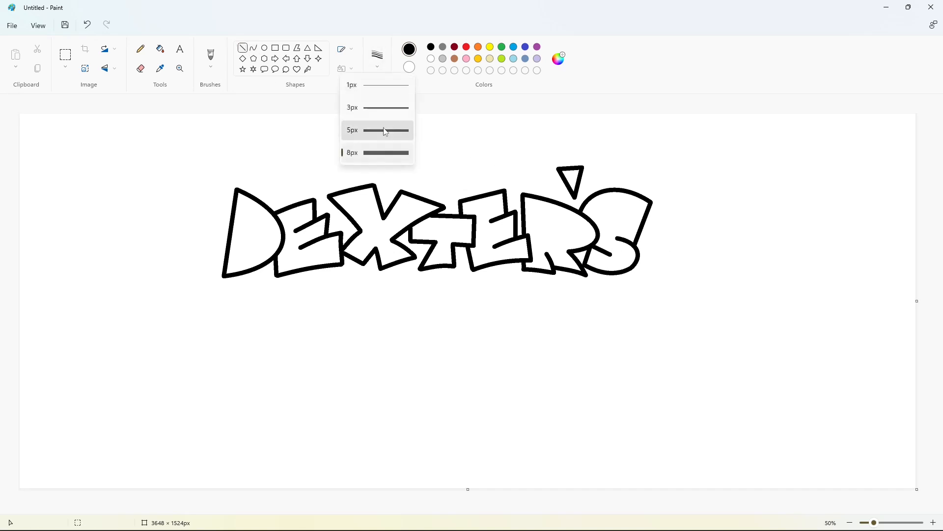
click(386, 131)
mouse_move(243, 246)
mouse_down()
mouse_move(242, 259)
mouse_move(258, 252)
mouse_up()
click(254, 47)
click(242, 48)
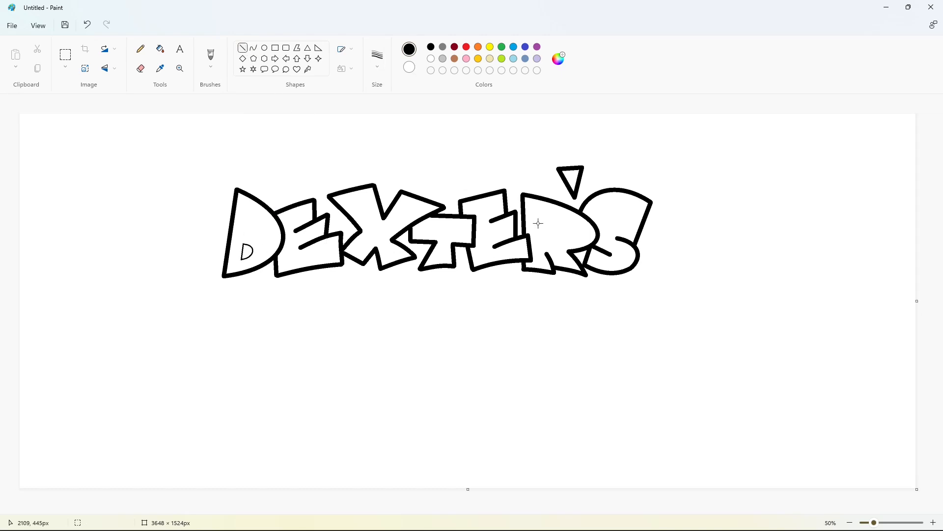
Outline a small counter inside the R and fill the counters of the D and R with black.
click(254, 47)
drag(544, 240, 555, 233)
click(160, 49)
click(248, 252)
click(547, 232)
Outline a rounded, stepped L below and left of DEXTER'S with curves and fill it with black.
click(254, 48)
mouse_move(104, 332)
mouse_down()
mouse_move(105, 289)
mouse_move(85, 363)
mouse_move(84, 290)
mouse_up()
click(122, 371)
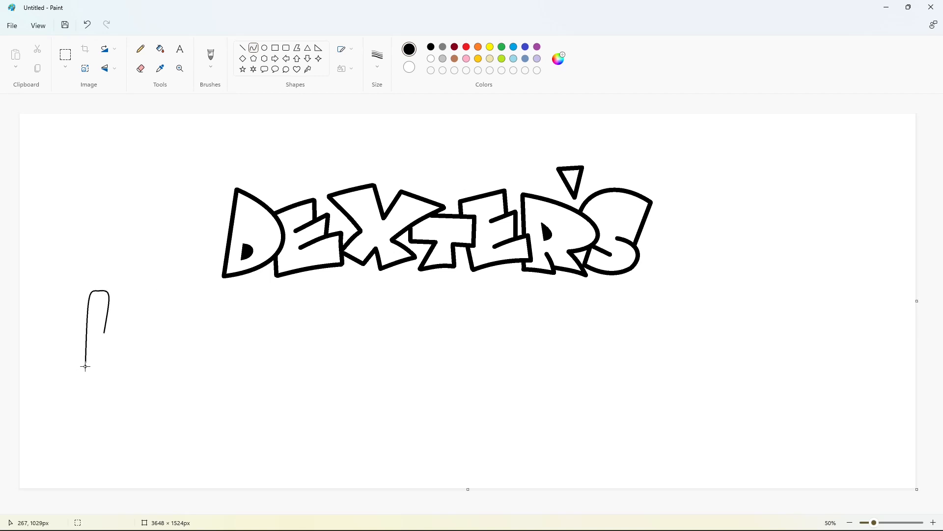
mouse_move(85, 367)
mouse_down()
mouse_move(135, 387)
mouse_move(85, 385)
mouse_up()
mouse_move(141, 390)
mouse_down()
mouse_move(110, 367)
mouse_move(146, 366)
mouse_move(104, 332)
mouse_move(115, 333)
mouse_up()
click(170, 386)
click(166, 362)
click(160, 49)
click(98, 344)
Draw a long horizontal purple guide line and nudge it down until it sits just below the L.
click(242, 48)
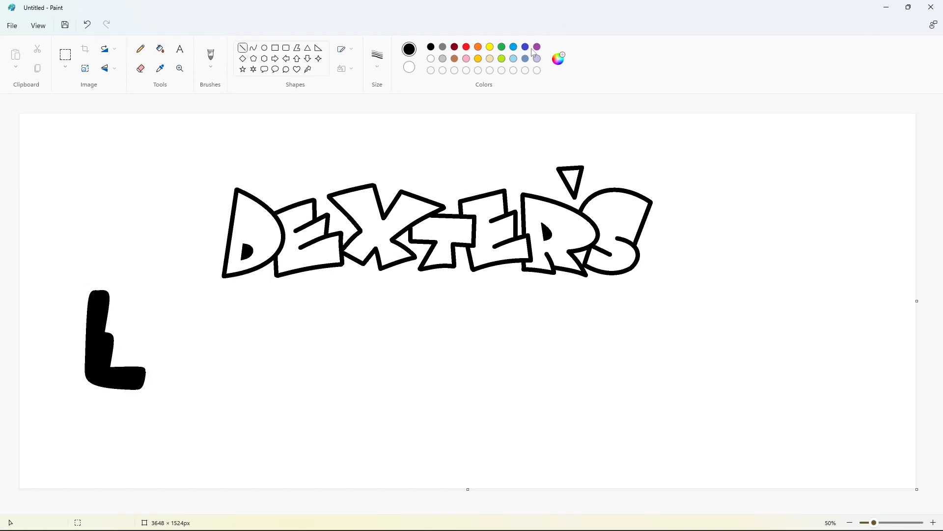
click(537, 47)
drag(79, 392, 818, 392)
key(Down)
key(Down)
key(Down)
key(Down)
key(Down)
key(Down)
key(Down)
key(Down)
key(Down)
key(Down)
key(Down)
key(Down)
key(Down)
key(Down)
key(Down)
key(Down)
key(Down)
key(Down)
key(Down)
key(Down)
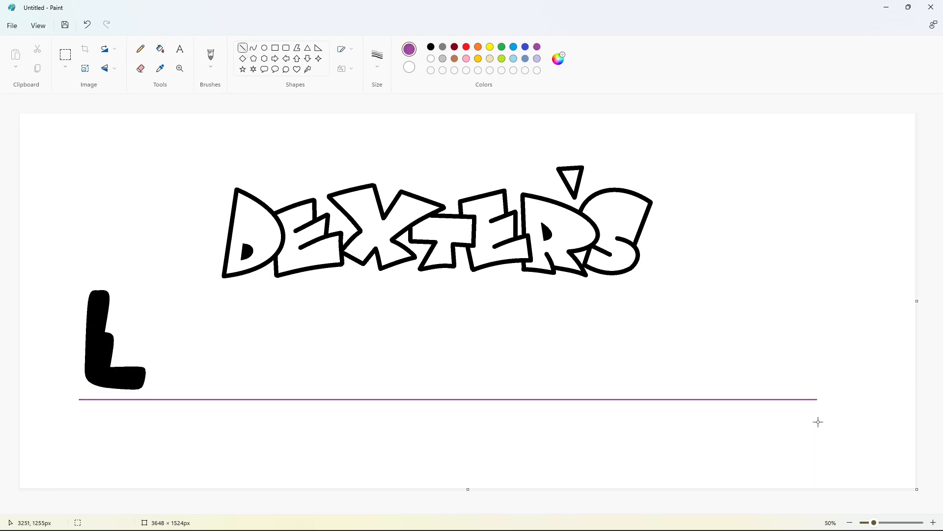
Start a rounded A beside the L in black, curving its top, right side and right foot.
click(253, 48)
click(431, 46)
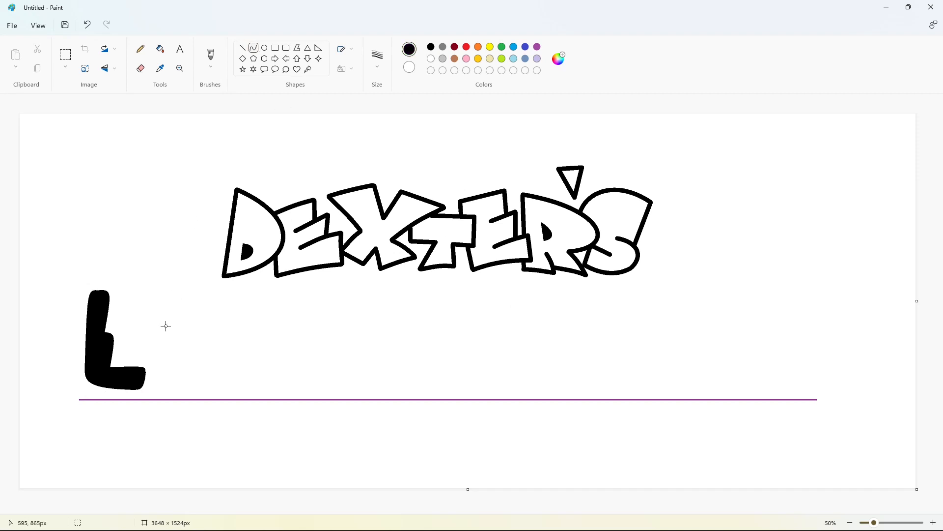
mouse_move(166, 326)
mouse_down()
mouse_move(182, 289)
mouse_move(160, 282)
mouse_up()
drag(204, 339, 216, 310)
key(ctrl+z)
drag(205, 365, 193, 385)
drag(199, 386, 199, 365)
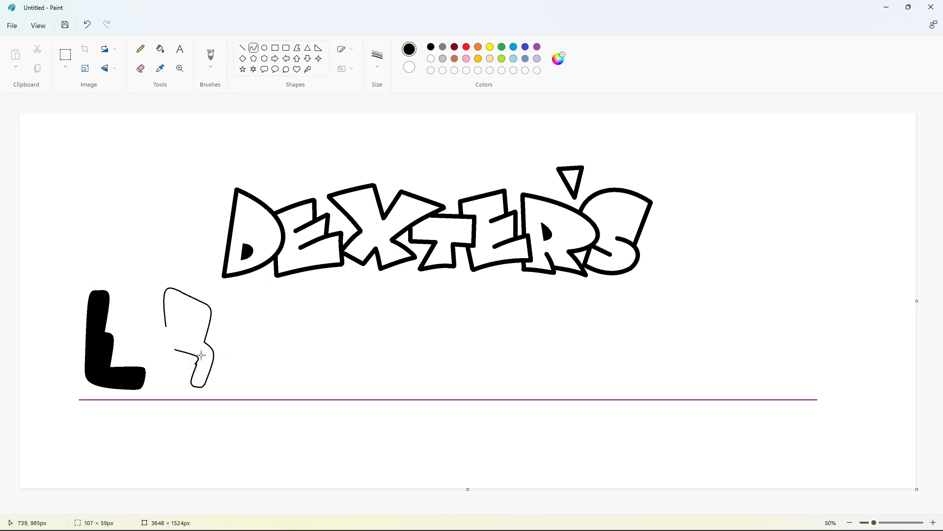
Redo the A's inner curve and complete its outline with an arch between the feet, a left foot and a left side.
key(ctrl+z)
mouse_move(196, 363)
mouse_down()
mouse_move(172, 350)
mouse_move(199, 350)
mouse_move(169, 380)
mouse_move(201, 355)
mouse_up()
mouse_move(167, 382)
mouse_down()
mouse_move(157, 388)
mouse_move(153, 366)
mouse_move(156, 388)
mouse_up()
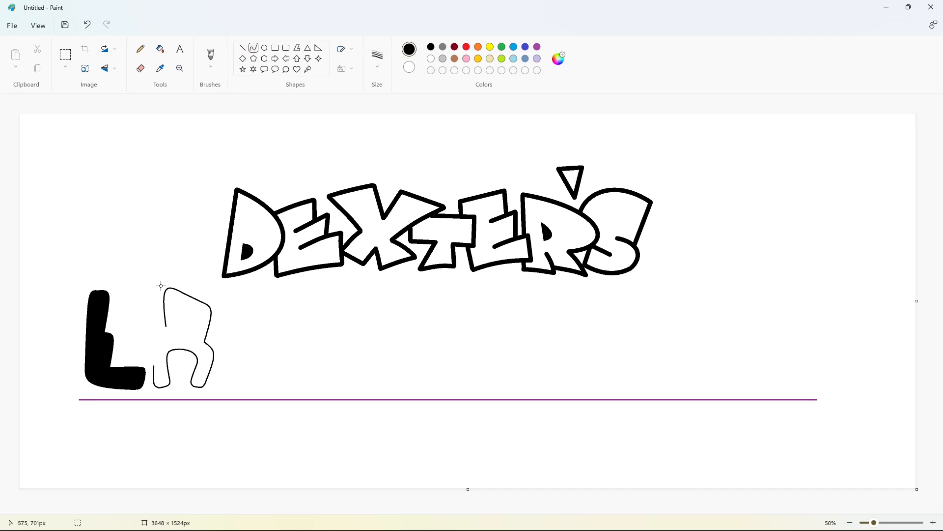
click(242, 48)
key(ctrl+z)
drag(152, 366, 180, 318)
Draw a small diamond counter inside the upper part of the A and fill it with purple.
click(242, 47)
click(297, 48)
click(160, 49)
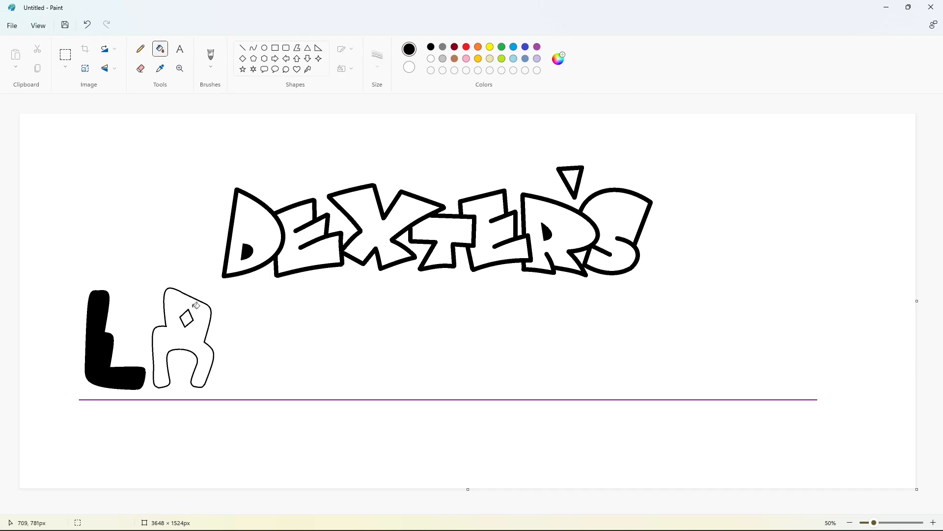
click(187, 318)
click(537, 46)
click(186, 318)
Fill the A's body with black and its diamond counter with white.
click(431, 47)
click(162, 339)
click(431, 58)
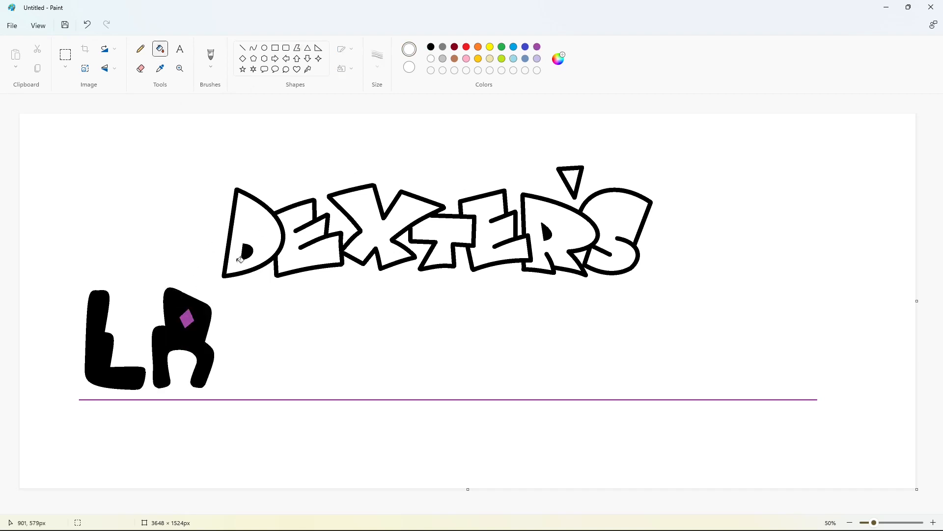
click(187, 318)
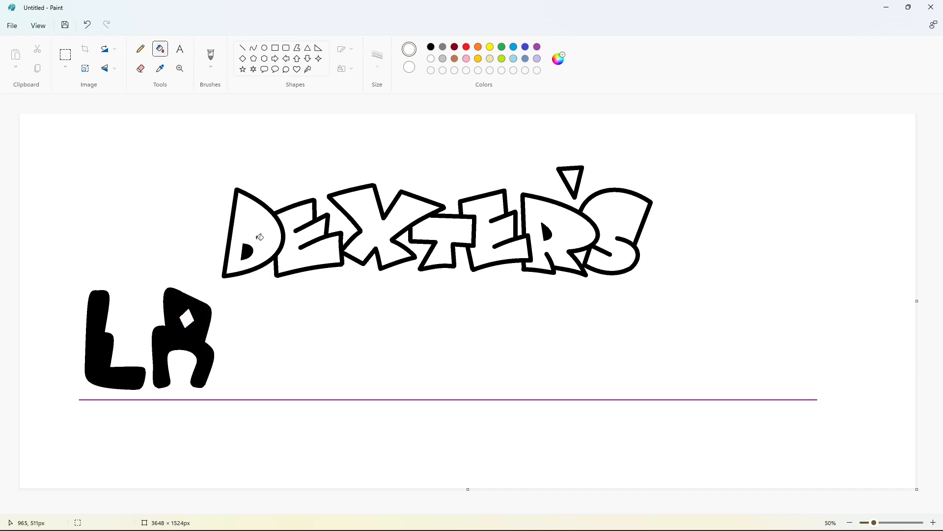
Outline a rounded B beside the A with black curves, keeping its base above the purple guide line.
click(255, 49)
click(431, 47)
mouse_move(232, 326)
mouse_down()
mouse_move(268, 308)
mouse_move(235, 306)
mouse_move(264, 342)
mouse_move(282, 338)
mouse_move(267, 343)
mouse_move(271, 369)
mouse_move(285, 356)
mouse_move(276, 377)
mouse_move(258, 385)
mouse_move(230, 370)
mouse_move(231, 326)
mouse_up()
click(278, 381)
click(278, 383)
click(331, 381)
drag(237, 380, 228, 391)
click(331, 379)
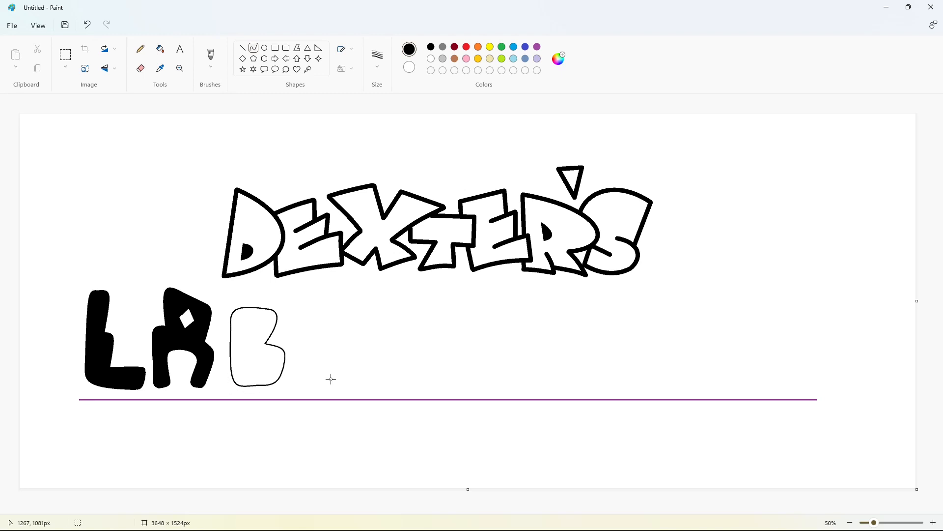
Draw two small four-sided counters inside the upper and lower halves of the B with the Polygon shape.
click(297, 48)
drag(257, 319, 244, 327)
double_click(258, 330)
click(260, 351)
double_click(249, 370)
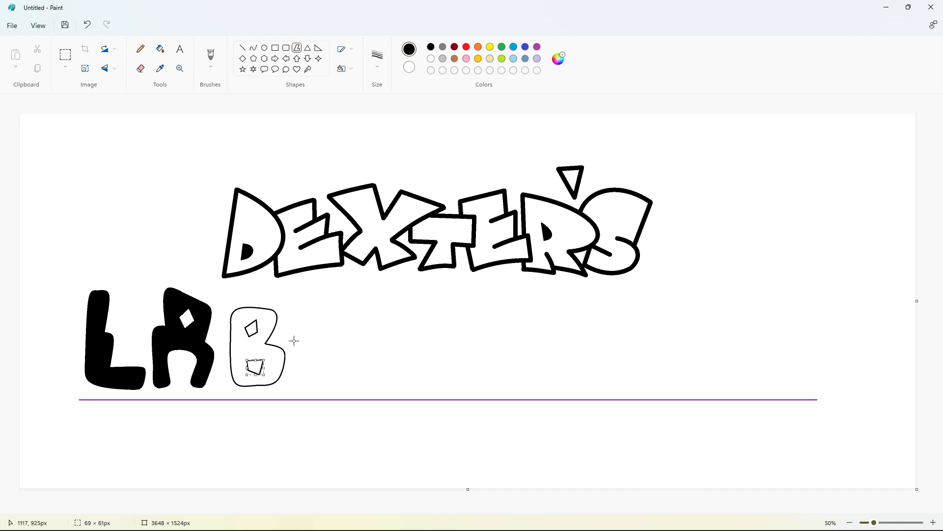
Fill both of the B's counters with purple.
click(160, 49)
click(252, 328)
click(255, 367)
click(537, 48)
click(253, 326)
click(256, 367)
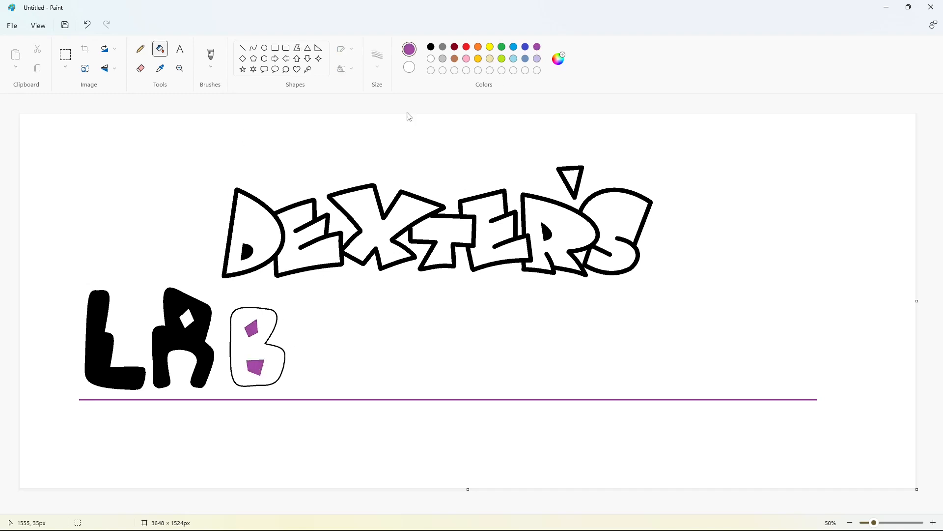
Fill the B's body with black and both of its counters with white.
click(431, 47)
click(264, 328)
click(431, 58)
click(252, 329)
click(255, 366)
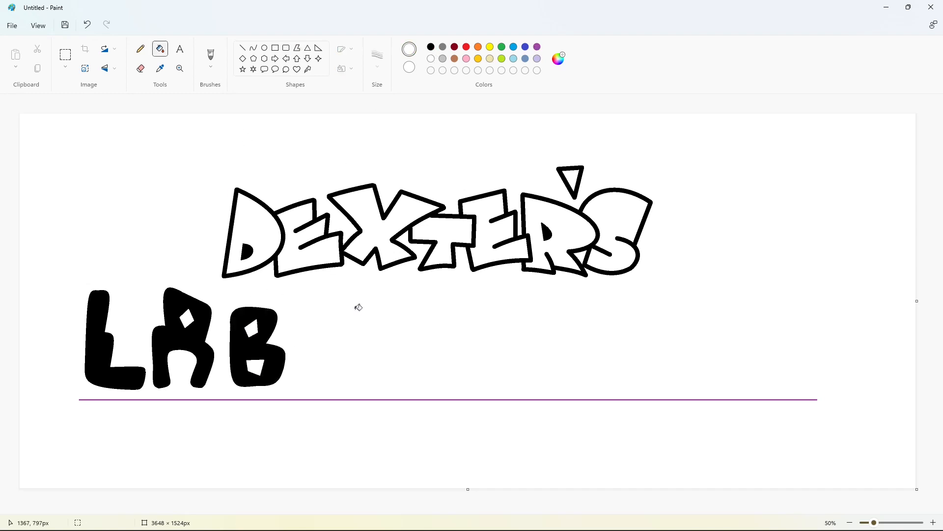
Outline a tall rounded O beside the B with black curves, closing it just above the guide line.
click(254, 49)
drag(305, 369, 329, 306)
mouse_move(316, 338)
mouse_down()
mouse_move(301, 310)
mouse_move(351, 375)
mouse_move(354, 304)
mouse_move(353, 314)
mouse_up()
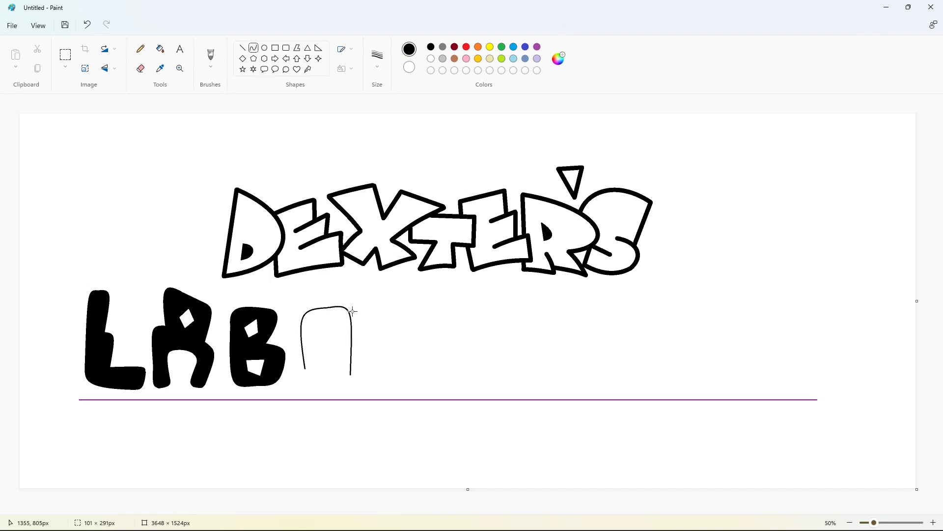
drag(351, 375, 318, 389)
mouse_move(335, 383)
mouse_down()
mouse_move(353, 391)
mouse_move(321, 390)
mouse_up()
click(353, 392)
drag(336, 383, 305, 368)
drag(312, 380, 309, 388)
click(308, 388)
click(383, 387)
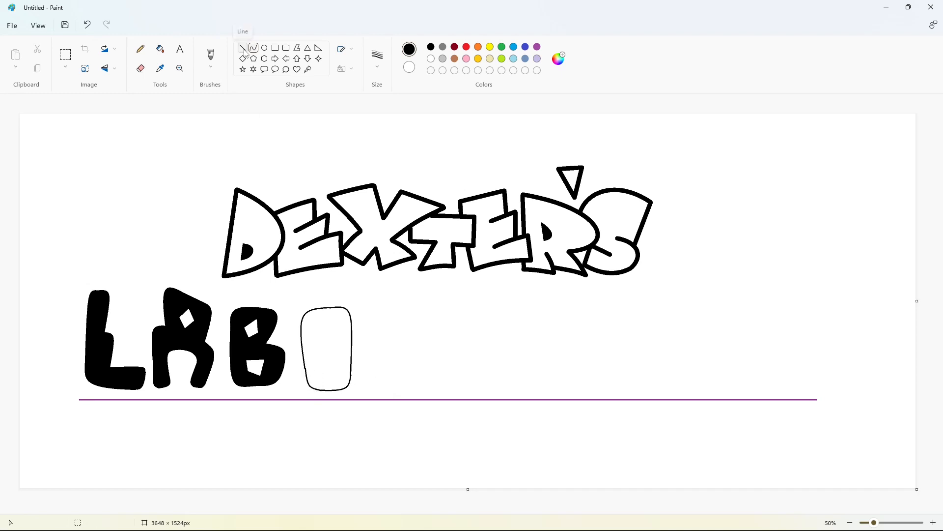
Draw a tall notched counter inside the O with black curves, closing its lower right side with a straight line.
drag(313, 327, 338, 375)
drag(318, 377, 317, 379)
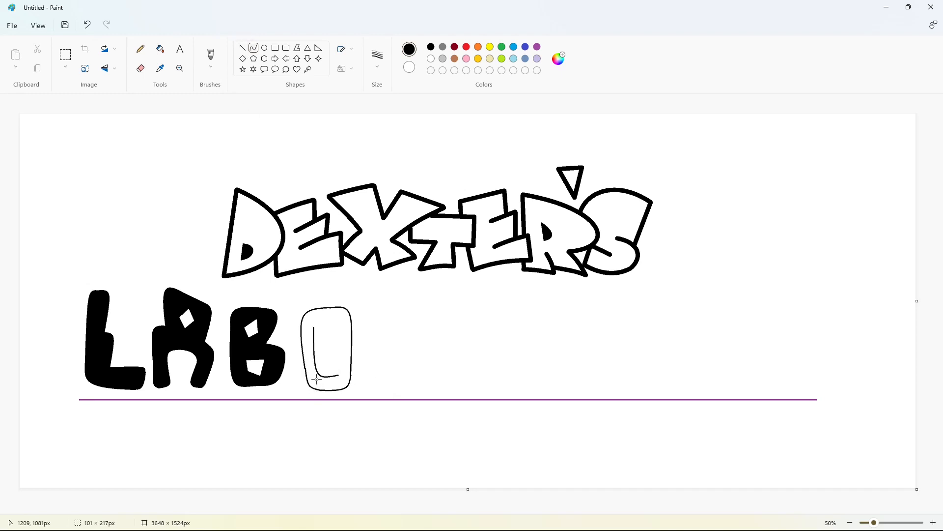
click(317, 378)
click(397, 347)
drag(314, 328, 326, 347)
click(326, 327)
click(326, 327)
click(327, 348)
click(242, 47)
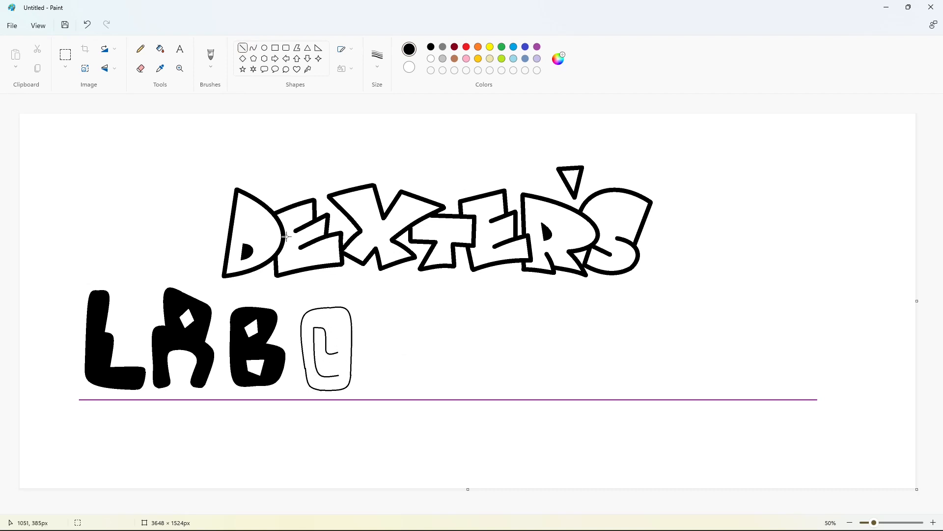
drag(339, 343, 340, 381)
click(225, 98)
Fill the O's body with black around its white notched counter.
click(159, 49)
click(327, 316)
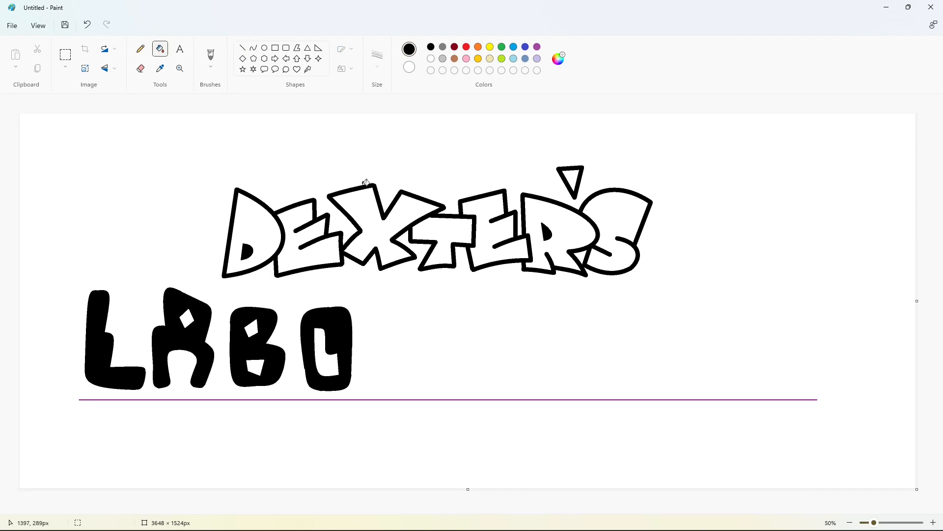
click(242, 47)
click(432, 59)
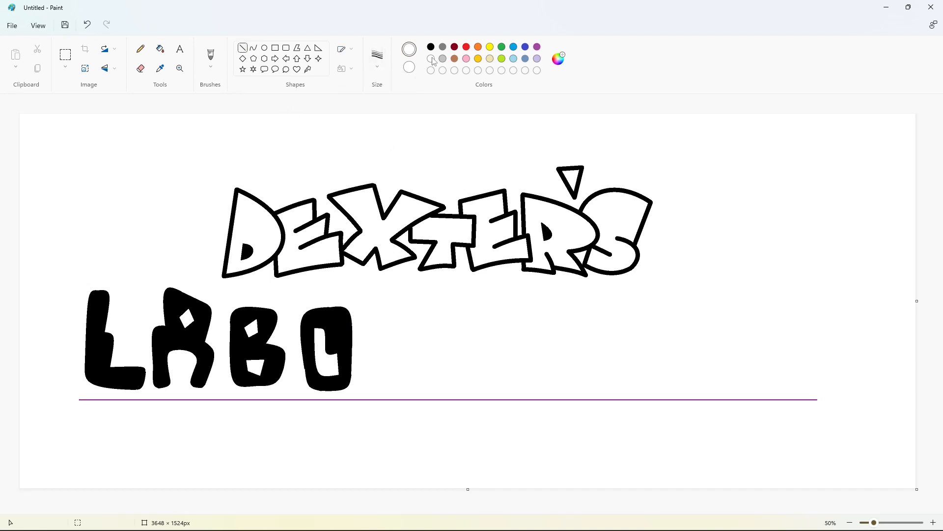
click(328, 260)
Outline a rounded R with two legs beside the O using black curves.
click(253, 47)
click(432, 47)
mouse_move(368, 368)
mouse_down()
mouse_move(400, 302)
mouse_move(384, 314)
mouse_move(369, 303)
mouse_move(405, 335)
mouse_move(474, 307)
mouse_up()
mouse_move(405, 335)
mouse_down()
mouse_move(421, 381)
mouse_move(429, 341)
mouse_up()
mouse_move(421, 383)
mouse_down()
mouse_move(444, 386)
mouse_move(412, 389)
mouse_move(412, 368)
mouse_move(407, 387)
mouse_move(392, 355)
mouse_up()
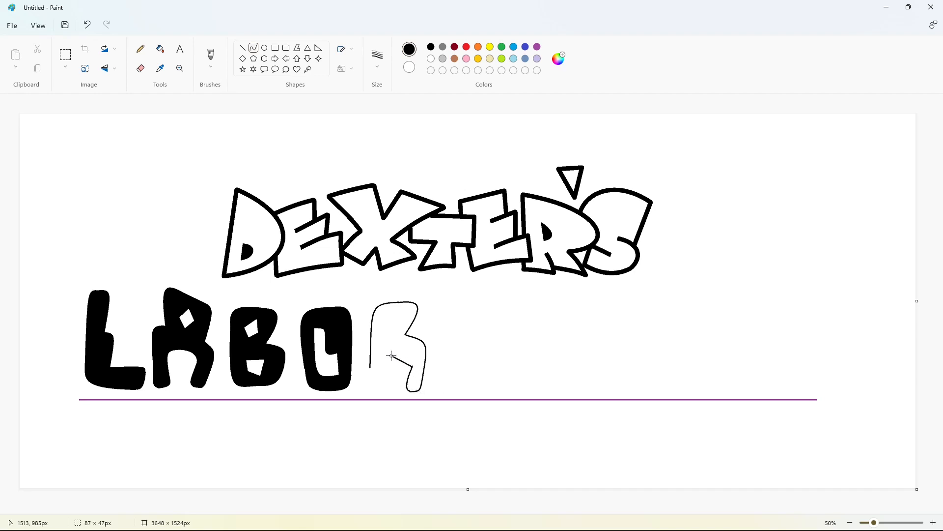
mouse_move(471, 361)
mouse_down()
mouse_move(384, 383)
mouse_move(383, 364)
mouse_move(371, 370)
mouse_move(375, 395)
mouse_up()
key(ctrl+z)
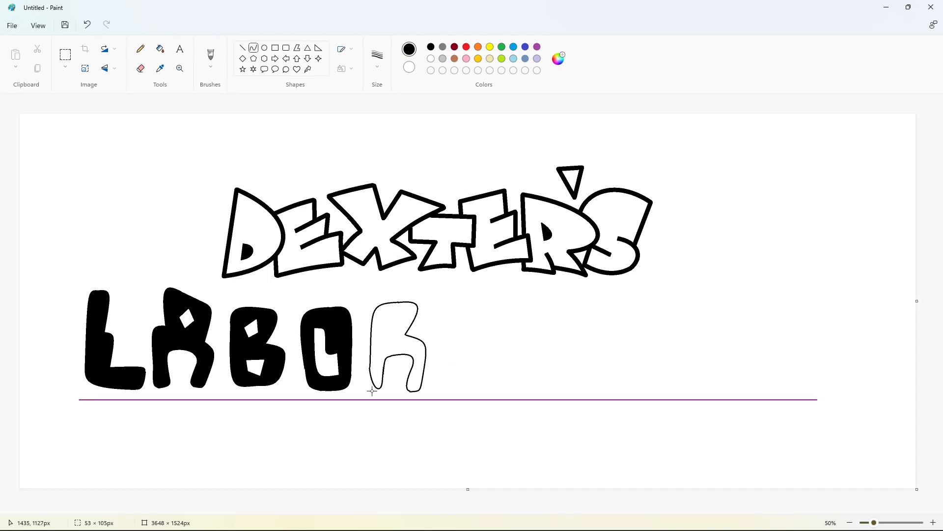
Place a small diamond counter in the R's upper half and fill it with purple.
click(243, 58)
drag(386, 315, 402, 331)
click(160, 49)
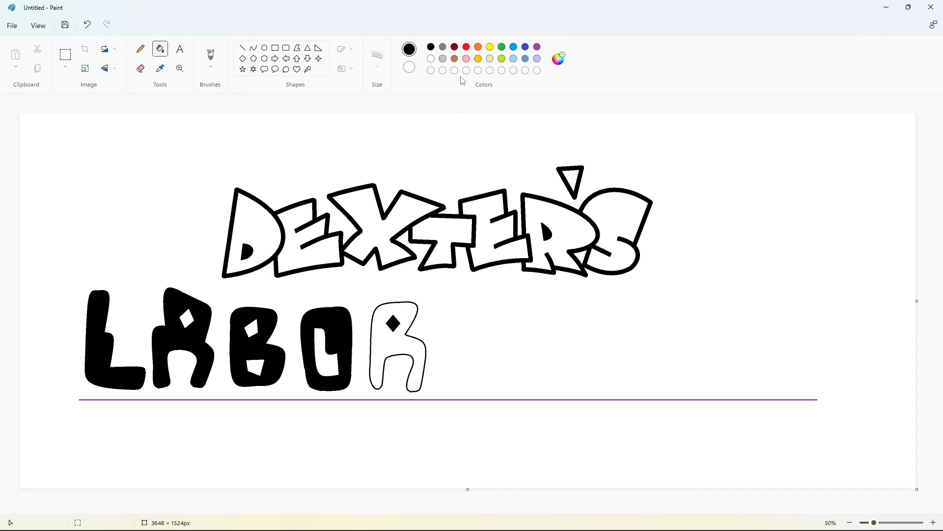
click(537, 47)
click(393, 323)
Fill the R's body with black and its diamond counter with white.
click(430, 48)
click(396, 341)
click(431, 58)
click(393, 323)
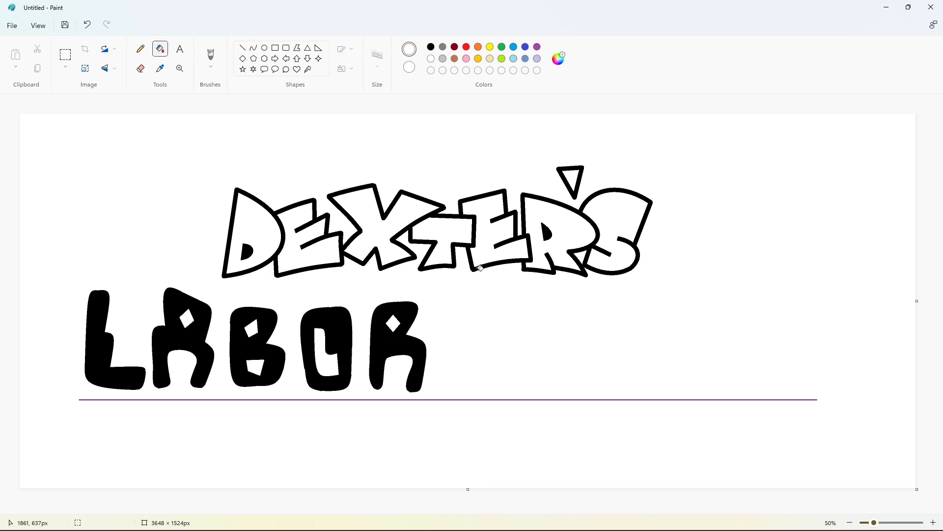
Start outlining a second A beside the R, drawing its rounded peak and upper sides with black curves.
click(254, 48)
click(430, 46)
drag(450, 332, 489, 313)
drag(467, 306, 449, 284)
mouse_move(488, 312)
mouse_down()
mouse_move(484, 351)
mouse_move(496, 319)
mouse_move(444, 390)
mouse_up()
click(537, 331)
key(ctrl+z)
Complete the second A's outline with curves around both legs, the arch between them and the left shoulder.
drag(484, 352, 491, 390)
mouse_move(493, 372)
mouse_down()
mouse_move(484, 396)
mouse_move(454, 357)
mouse_up()
click(537, 394)
mouse_move(469, 370)
mouse_down()
mouse_move(483, 368)
mouse_move(478, 358)
mouse_move(456, 387)
mouse_up()
mouse_move(451, 368)
mouse_down()
mouse_move(443, 356)
mouse_move(448, 394)
mouse_move(458, 391)
mouse_move(435, 348)
mouse_up()
click(495, 388)
click(498, 387)
drag(445, 386, 440, 390)
click(522, 384)
mouse_move(434, 348)
mouse_down()
mouse_move(450, 333)
mouse_move(433, 337)
mouse_up()
click(502, 334)
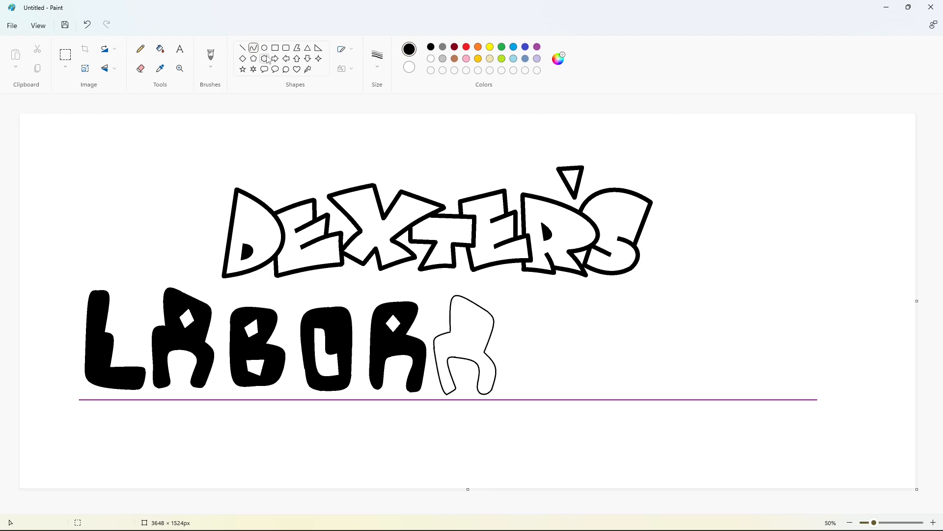
Draw a small tilted four-sided counter inside the second A's upper half with the Polygon shape.
click(297, 47)
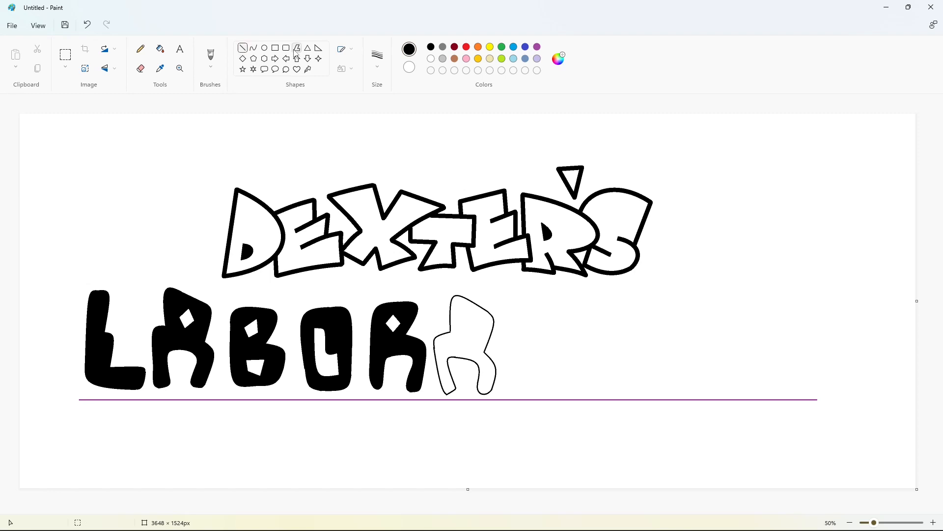
click(469, 334)
click(463, 321)
Fill the second A's counter with purple and its body with black.
click(160, 49)
click(471, 327)
click(537, 47)
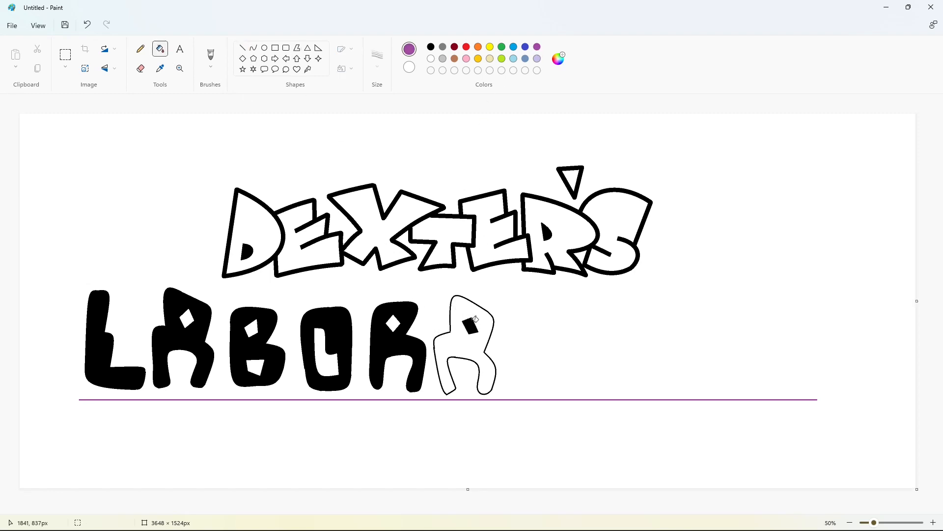
click(476, 319)
click(430, 47)
click(466, 300)
Draw the rounded left end and the upper edge of a T's crossbar beside the second A with black curves.
click(254, 48)
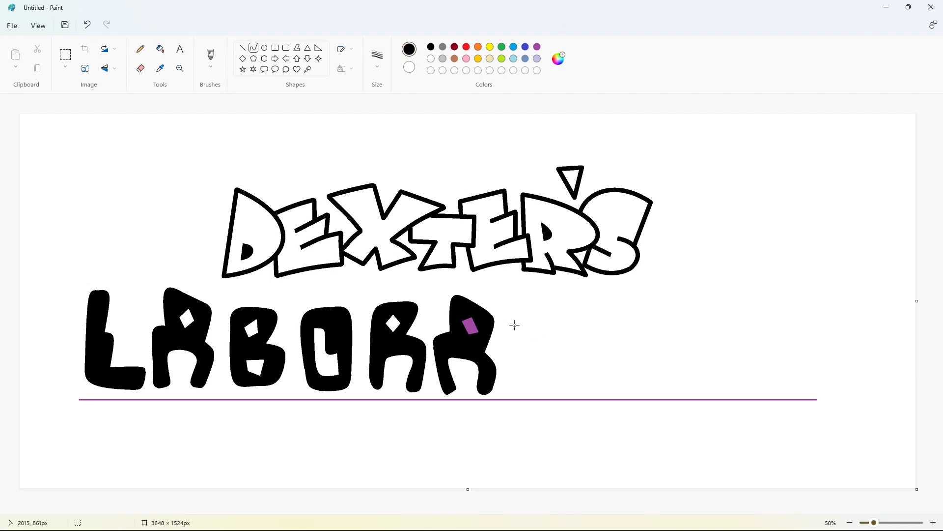
drag(511, 320, 569, 303)
click(513, 309)
click(512, 305)
click(615, 298)
drag(510, 321, 532, 324)
click(510, 330)
click(510, 329)
click(585, 326)
click(511, 330)
click(511, 330)
click(568, 321)
Complete the T's outline with curves around its crossbar's right end and stem, and fill the letter with black.
mouse_move(575, 312)
mouse_down()
mouse_move(557, 316)
mouse_move(540, 395)
mouse_move(555, 383)
mouse_move(537, 399)
mouse_up()
click(557, 350)
click(557, 350)
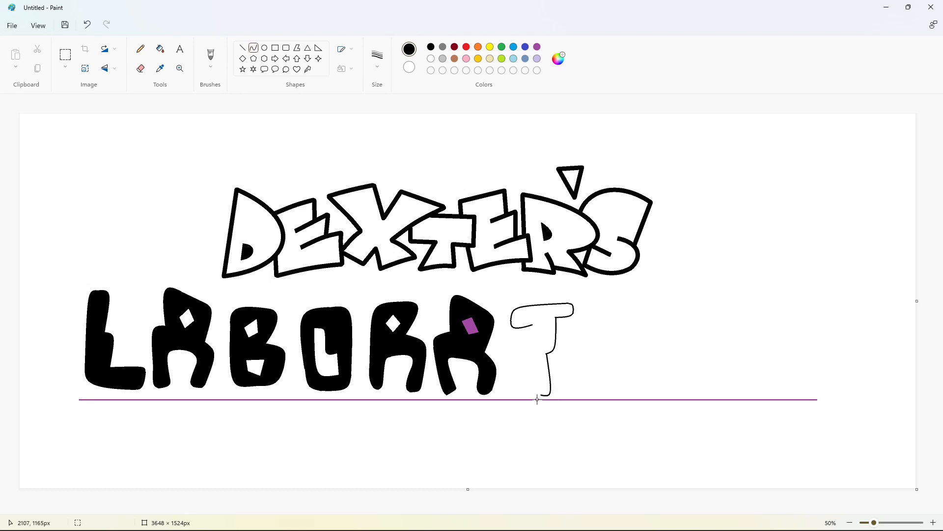
drag(534, 324, 539, 395)
drag(536, 361, 534, 361)
click(160, 49)
click(541, 311)
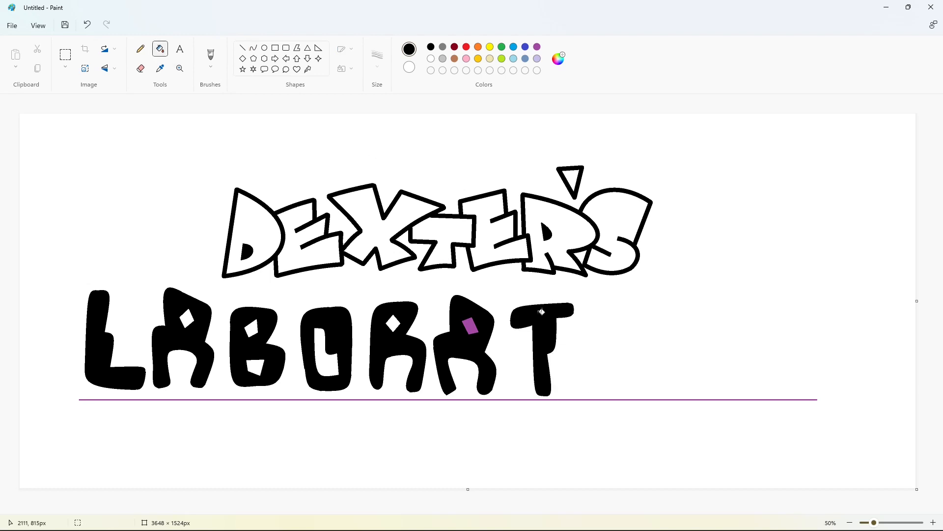
Outline a second tall rounded O beside the T with black curves.
click(253, 48)
mouse_move(591, 382)
mouse_down()
mouse_move(624, 312)
mouse_move(581, 314)
mouse_move(636, 382)
mouse_up()
drag(633, 327, 637, 312)
click(636, 312)
click(677, 319)
drag(637, 383, 594, 390)
Draw a notched counter inside the second O with curves and fill the surrounding body with black.
mouse_move(612, 328)
mouse_down()
mouse_move(605, 377)
mouse_move(652, 358)
mouse_move(626, 363)
mouse_move(629, 377)
mouse_up()
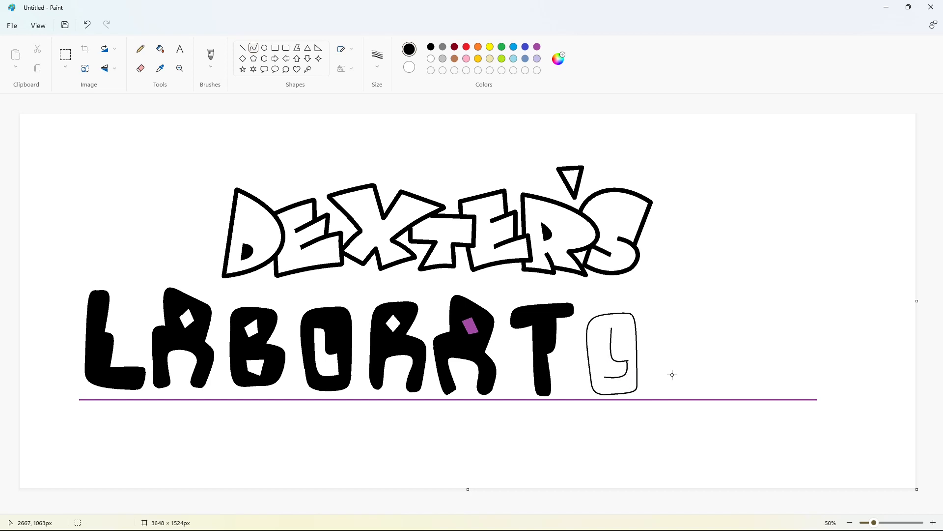
mouse_move(612, 328)
mouse_down()
mouse_move(604, 377)
mouse_move(601, 334)
mouse_up()
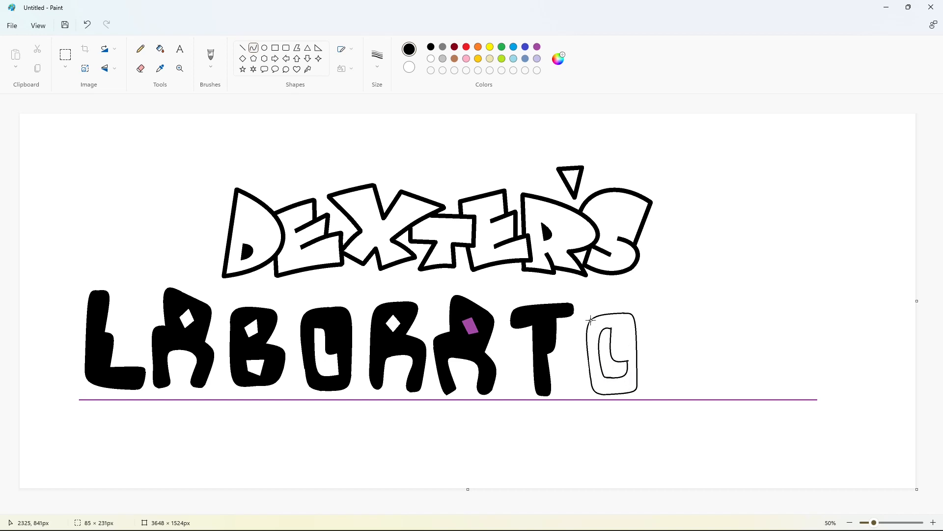
click(160, 49)
click(629, 323)
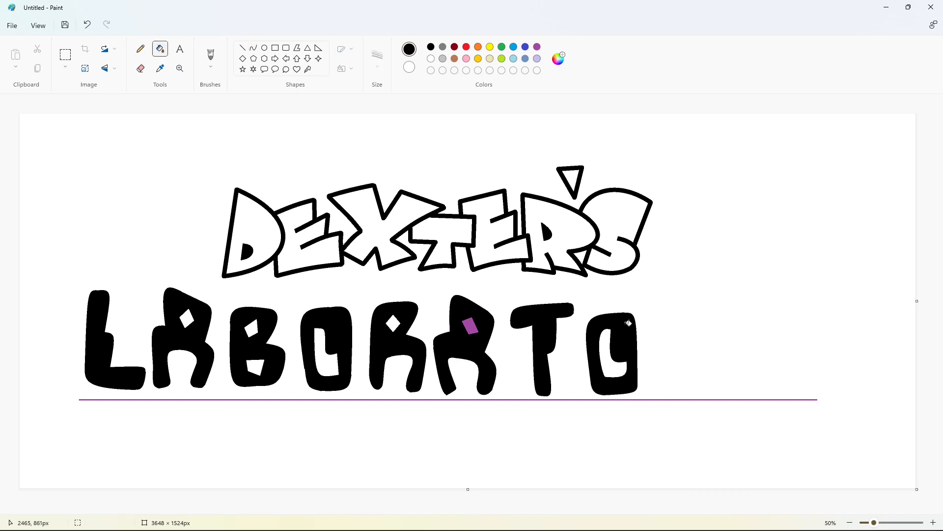
Outline a second R with two rounded legs beside the second O using black curves.
click(254, 48)
mouse_move(658, 309)
mouse_down()
mouse_move(687, 339)
mouse_move(699, 306)
mouse_up()
mouse_move(687, 339)
mouse_down()
mouse_move(705, 385)
mouse_move(716, 344)
mouse_move(708, 387)
mouse_move(694, 374)
mouse_move(703, 396)
mouse_up()
mouse_move(703, 396)
mouse_down()
mouse_move(692, 394)
mouse_move(676, 356)
mouse_up()
click(755, 392)
drag(689, 362, 703, 361)
mouse_move(698, 355)
mouse_down()
mouse_move(667, 384)
mouse_move(666, 359)
mouse_move(655, 378)
mouse_move(667, 393)
mouse_up()
click(743, 370)
mouse_move(656, 386)
mouse_down()
mouse_move(659, 308)
mouse_move(655, 357)
mouse_up()
click(651, 375)
Add a small four-sided purple counter to the second R with the Polygon shape and fill the R's body with black.
click(298, 47)
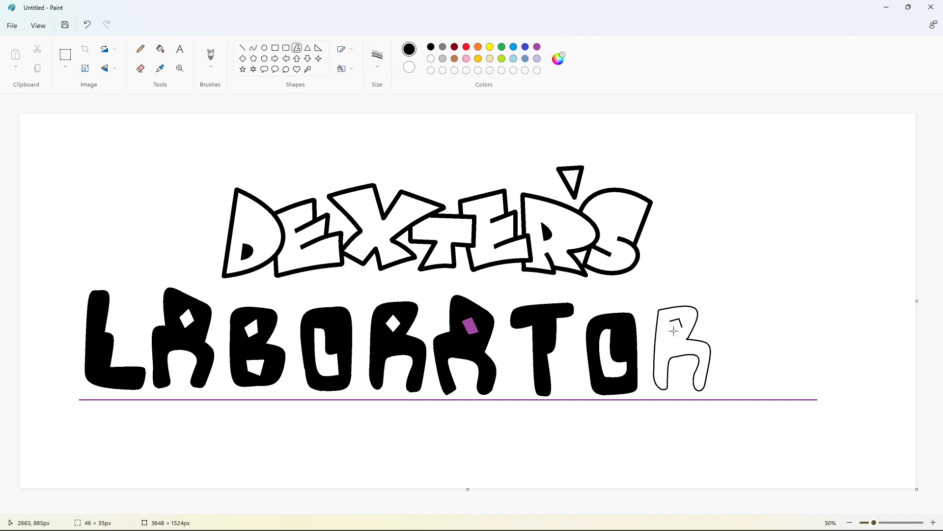
click(160, 49)
click(537, 47)
click(677, 324)
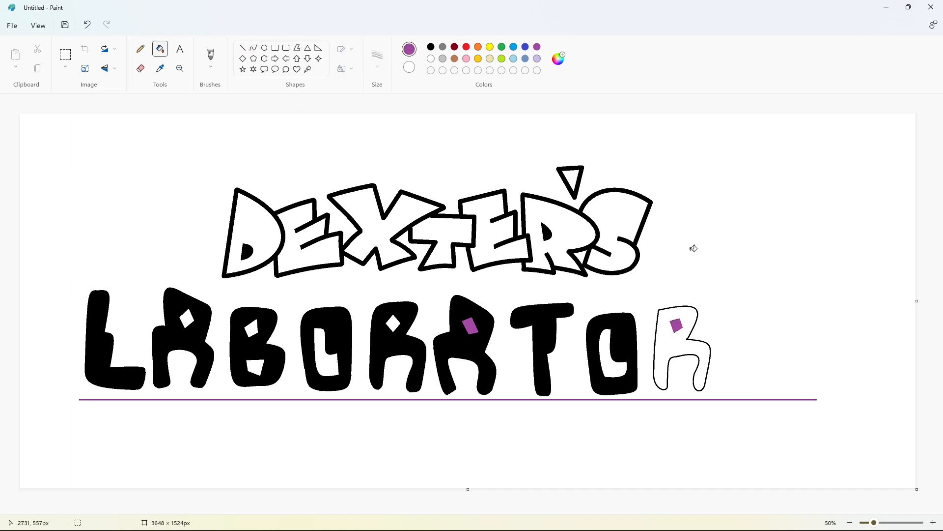
click(430, 47)
click(661, 317)
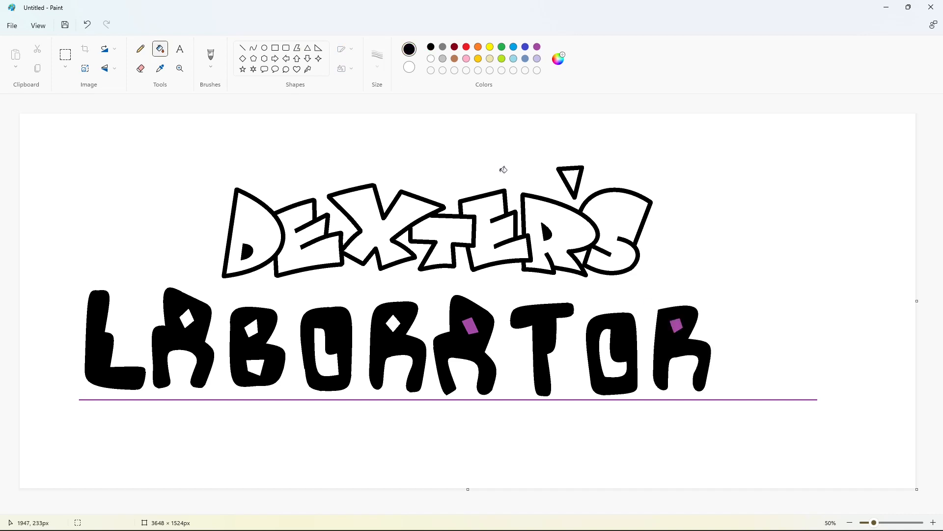
Outline a Y with two upright arms and a narrow stem beside the second R using black curves.
click(254, 48)
mouse_move(719, 301)
mouse_down()
mouse_move(741, 347)
mouse_move(722, 339)
mouse_move(718, 347)
mouse_up()
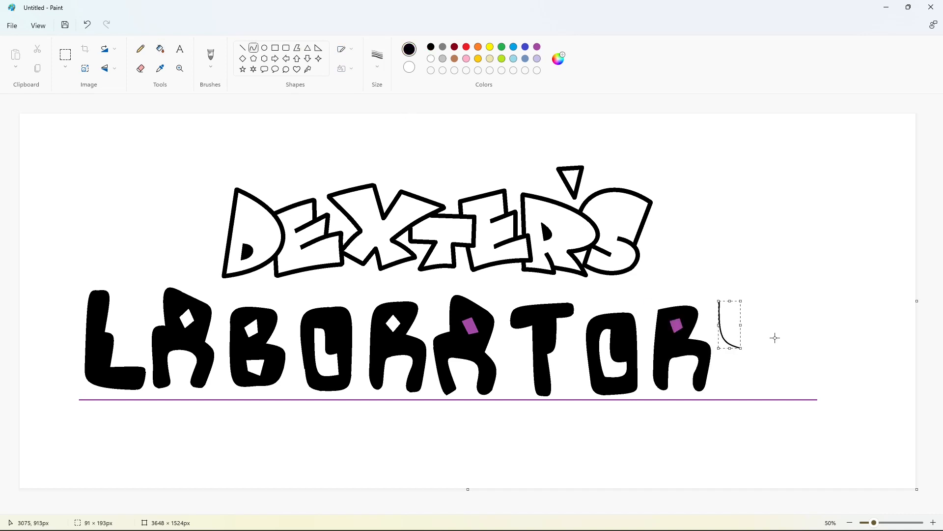
click(775, 337)
key(ctrl+z)
mouse_move(731, 300)
mouse_down()
mouse_move(734, 328)
mouse_move(798, 325)
mouse_move(766, 313)
mouse_move(761, 324)
mouse_move(775, 316)
mouse_move(764, 284)
mouse_move(795, 299)
mouse_move(780, 292)
mouse_move(755, 351)
mouse_move(782, 346)
mouse_move(752, 400)
mouse_move(743, 393)
mouse_up()
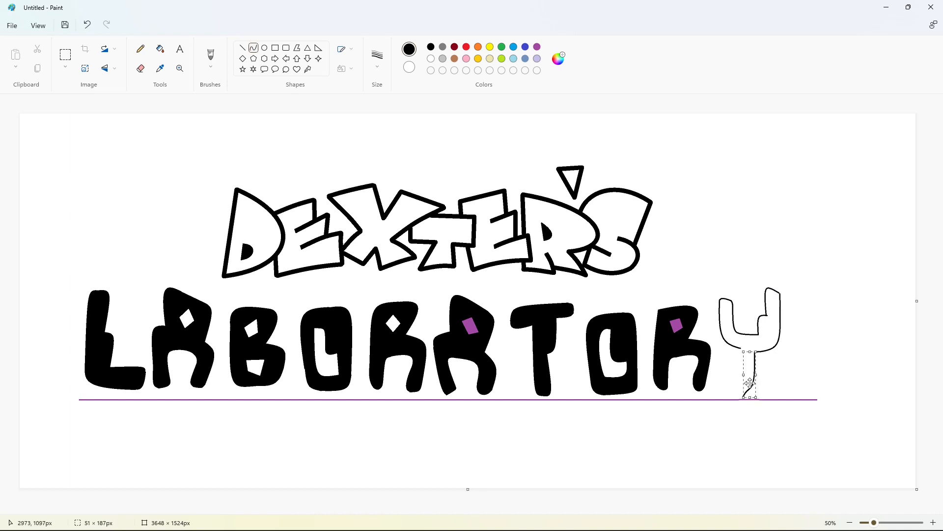
key(ctrl+z)
mouse_move(755, 352)
mouse_down()
mouse_move(751, 400)
mouse_move(741, 348)
mouse_move(743, 393)
mouse_up()
Fill the Y with black and recolour the purple guide line beneath the letters white.
key(k)
click(726, 314)
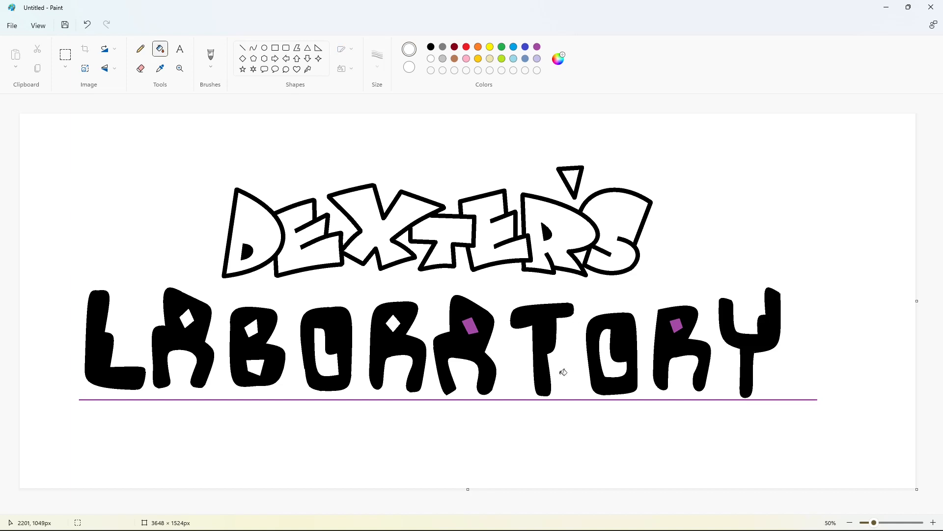
click(572, 399)
Draw a black curve around the L's left and lower edges and increase its line thickness.
click(430, 47)
click(255, 49)
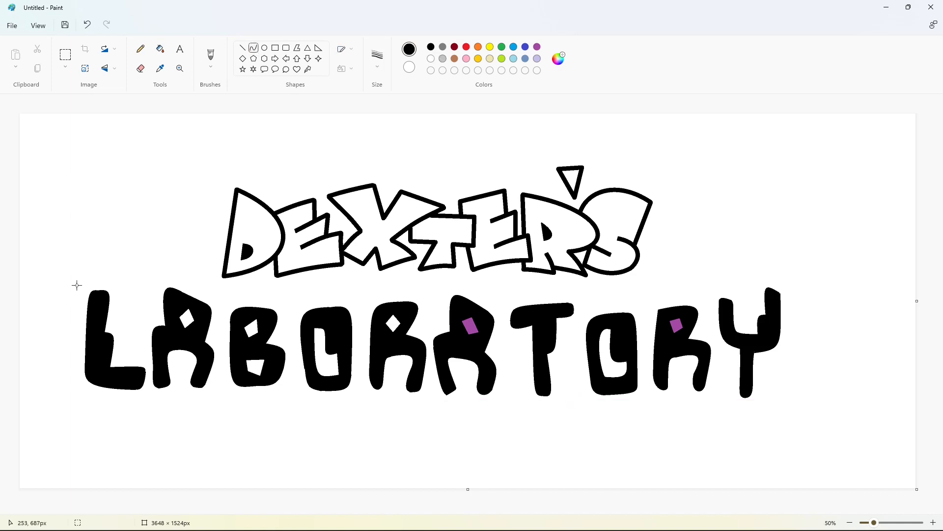
drag(75, 290, 122, 401)
drag(100, 363, 73, 403)
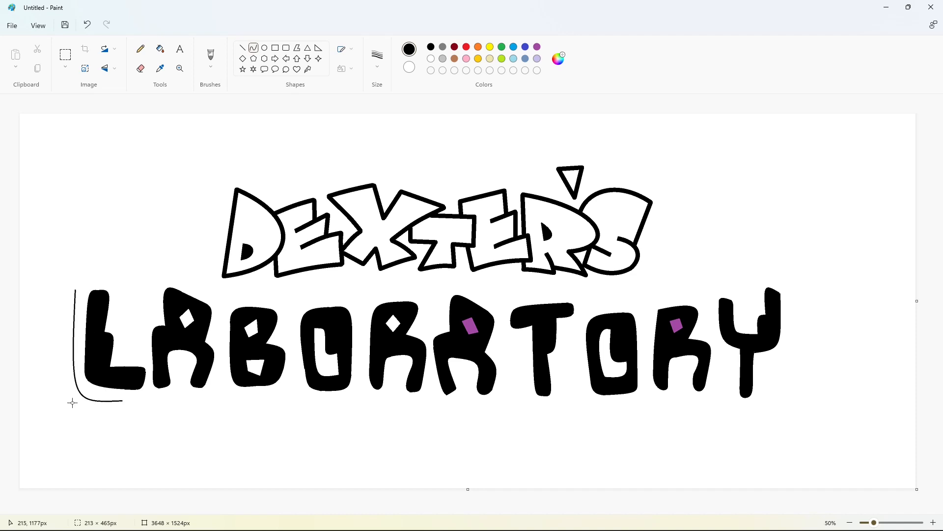
click(377, 59)
click(392, 157)
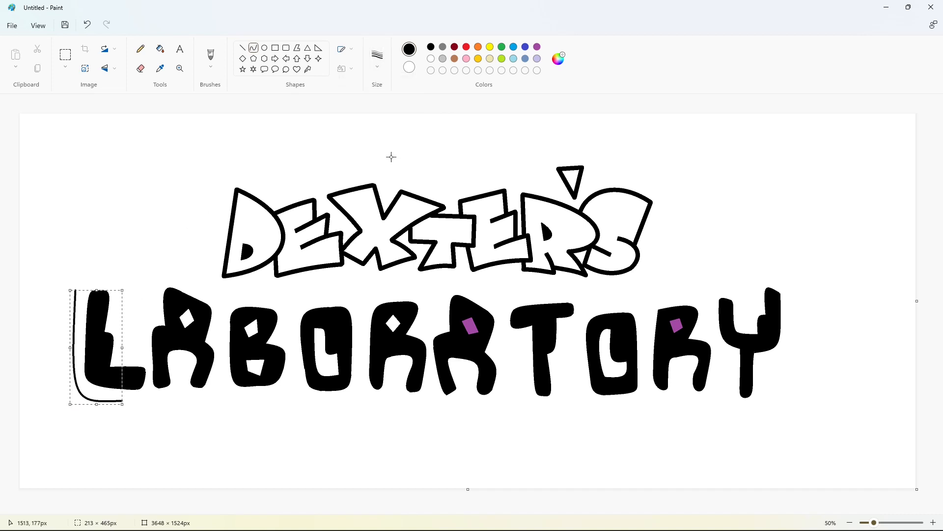
click(378, 59)
click(388, 130)
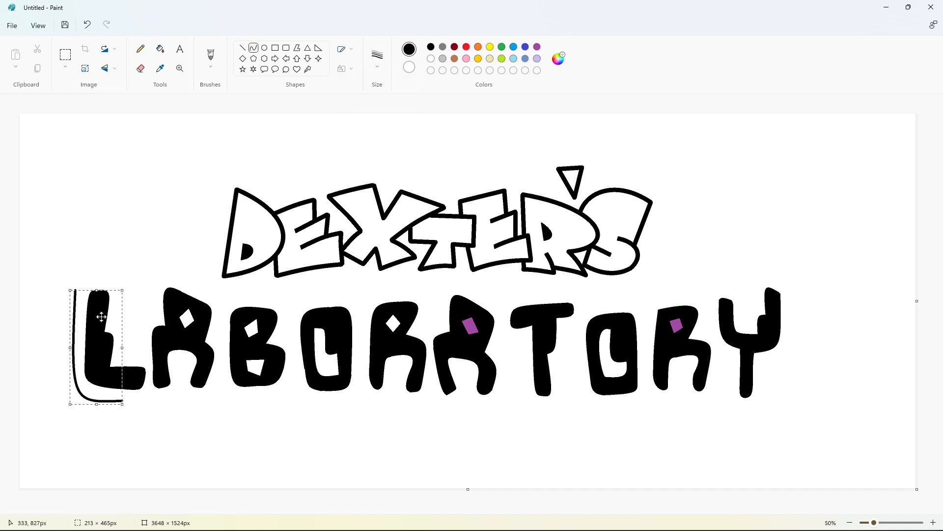
Try to extend the contour beneath the L, and undo the curves drawn around the letter.
click(240, 306)
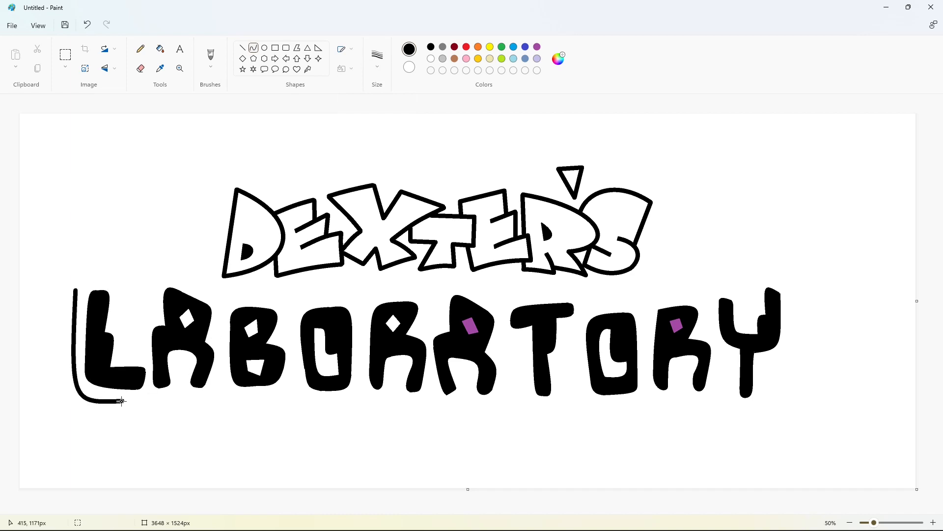
drag(122, 402, 146, 399)
key(ctrl+z)
key(ctrl+z)
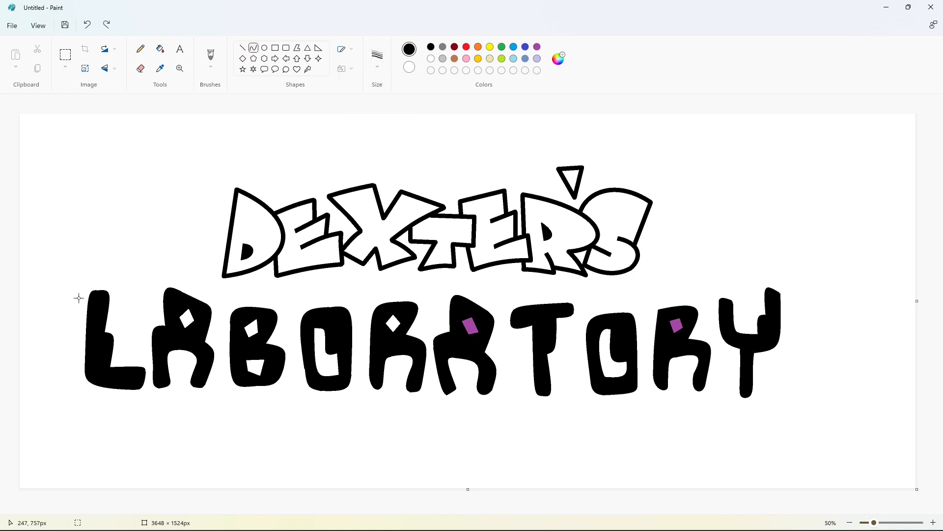
Trace a thick black curve around the L's left side and lower left corner.
drag(76, 287, 122, 401)
drag(82, 397, 70, 402)
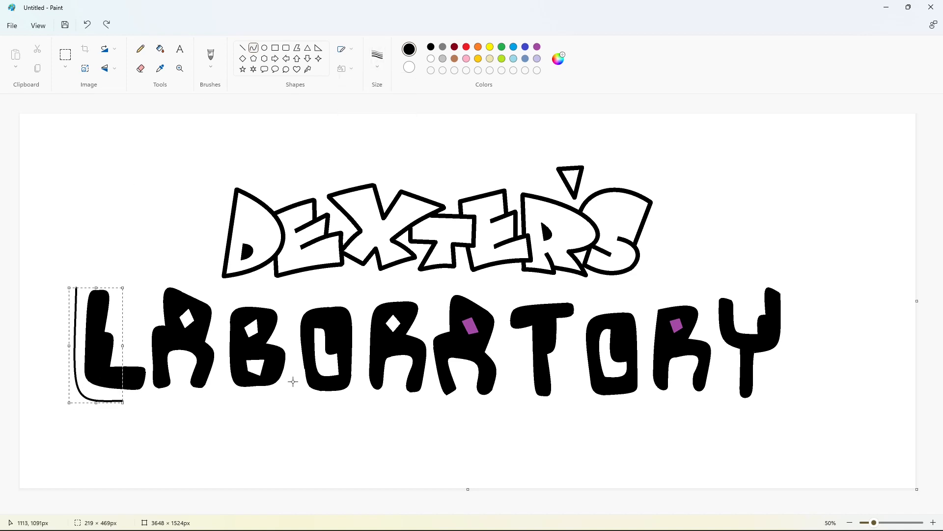
click(227, 352)
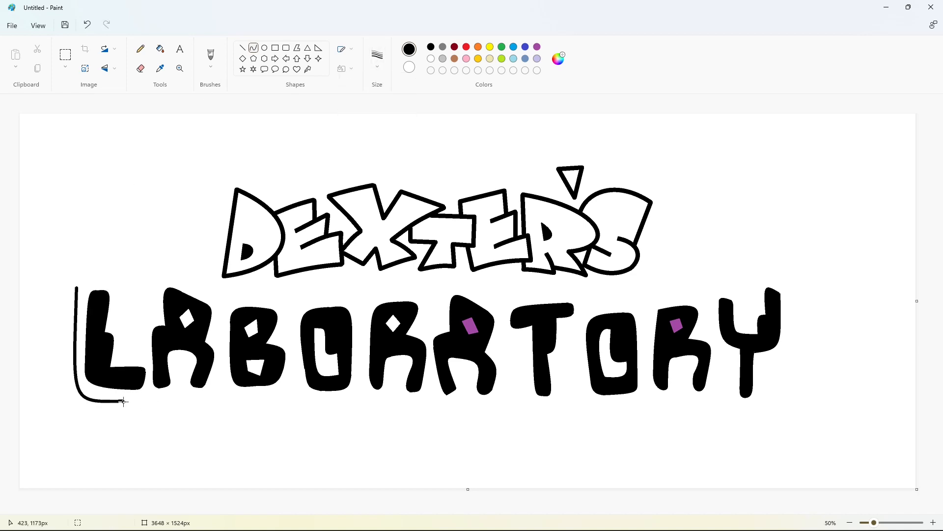
Continue the thick contour beneath the L and around the first A's legs, dipping up into the arch between them.
mouse_move(124, 402)
mouse_down()
mouse_move(149, 386)
mouse_move(171, 399)
mouse_up()
mouse_move(158, 395)
mouse_down()
mouse_move(151, 402)
mouse_move(178, 379)
mouse_move(184, 394)
mouse_move(184, 360)
mouse_up()
click(172, 398)
click(208, 392)
drag(178, 369, 202, 399)
click(187, 366)
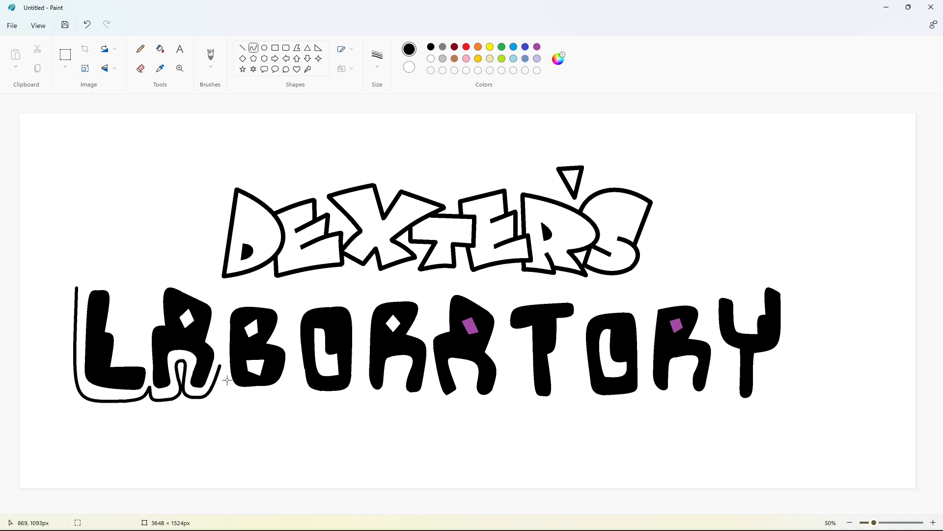
Continue the thick contour beneath the B and the first O, peaking in the gaps between the letters.
mouse_move(221, 366)
mouse_down()
mouse_move(245, 396)
mouse_move(271, 394)
mouse_up()
mouse_move(238, 382)
mouse_down()
mouse_move(218, 400)
mouse_move(293, 371)
mouse_move(287, 387)
mouse_move(338, 403)
mouse_move(301, 403)
mouse_move(327, 405)
mouse_move(362, 376)
mouse_up()
click(287, 388)
click(323, 392)
Continue the thick contour beneath the first R and the second A, dipping up into the arches between their legs.
mouse_move(350, 389)
mouse_down()
mouse_move(356, 401)
mouse_move(360, 391)
mouse_move(381, 402)
mouse_move(365, 400)
mouse_move(393, 368)
mouse_move(392, 402)
mouse_up()
click(410, 402)
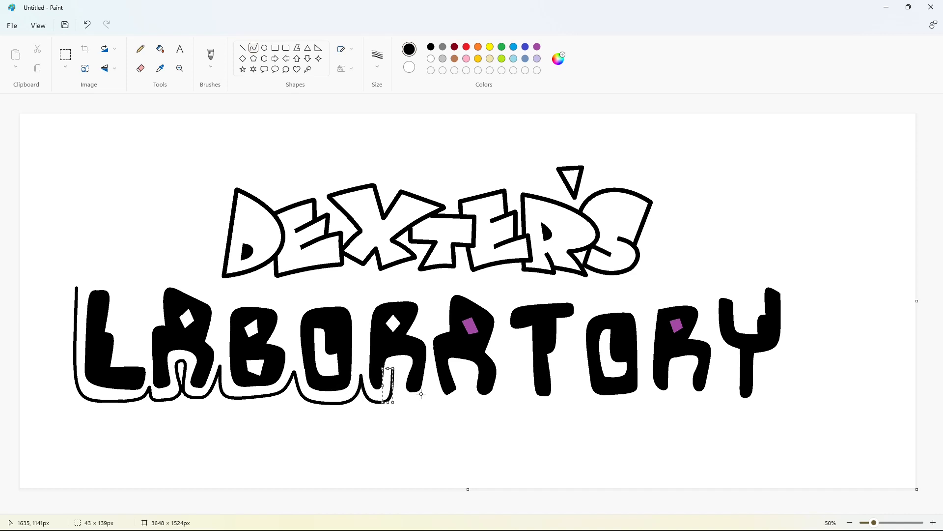
click(421, 393)
click(242, 48)
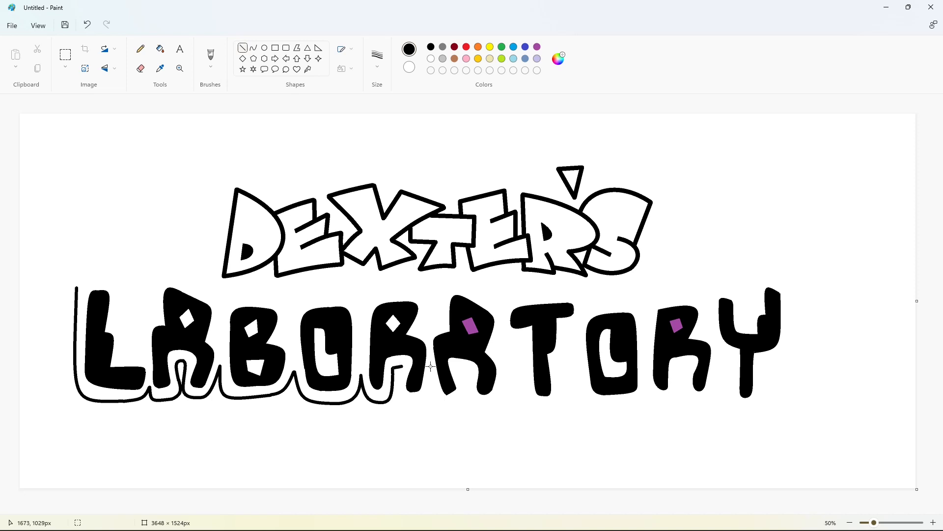
click(254, 47)
mouse_move(403, 367)
mouse_down()
mouse_move(417, 402)
mouse_move(394, 404)
mouse_move(430, 380)
mouse_move(425, 399)
mouse_move(462, 400)
mouse_up()
mouse_move(446, 400)
mouse_down()
mouse_move(446, 409)
mouse_move(458, 367)
mouse_move(471, 388)
mouse_up()
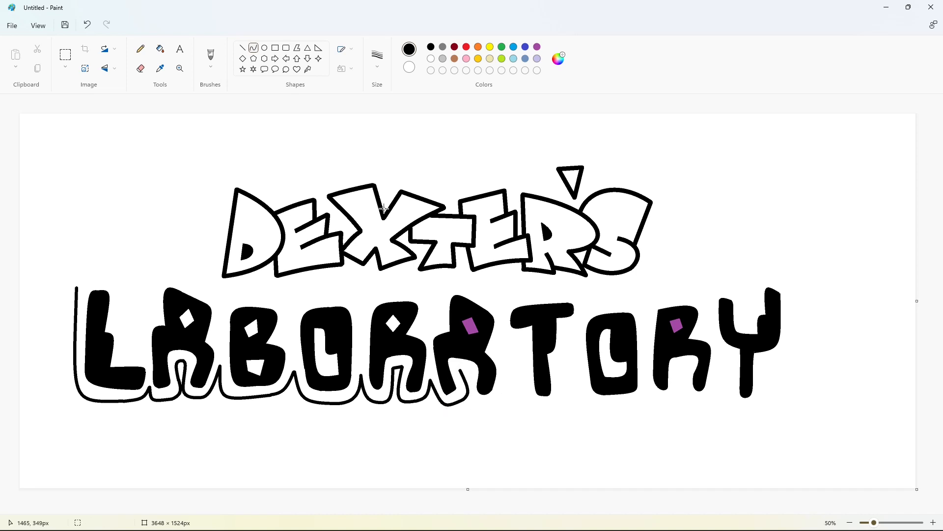
click(243, 48)
click(253, 48)
mouse_move(470, 375)
mouse_down()
mouse_move(484, 408)
mouse_move(470, 407)
mouse_move(509, 369)
mouse_up()
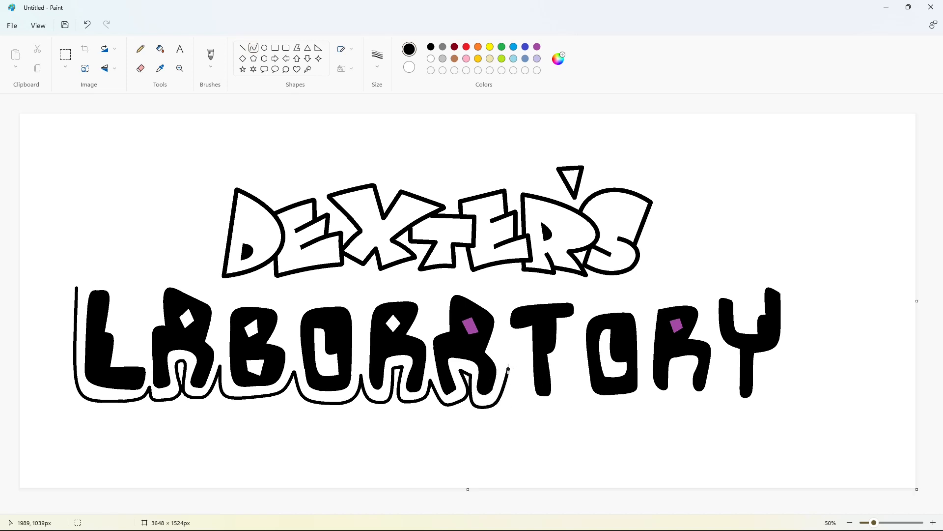
Continue the thick contour around the T's stem and beneath the second O, rising into the gap between the two letters.
click(242, 48)
click(256, 49)
mouse_move(523, 338)
mouse_down()
mouse_move(546, 406)
mouse_move(521, 407)
mouse_move(564, 361)
mouse_move(560, 396)
mouse_move(567, 328)
mouse_move(625, 405)
mouse_up()
click(522, 407)
click(589, 412)
Continue the thick contour around the last R's legs and the lower part of the Y's stem.
mouse_move(603, 366)
mouse_down()
mouse_move(581, 412)
mouse_move(644, 393)
mouse_move(699, 405)
mouse_move(681, 396)
mouse_move(688, 368)
mouse_up()
click(722, 373)
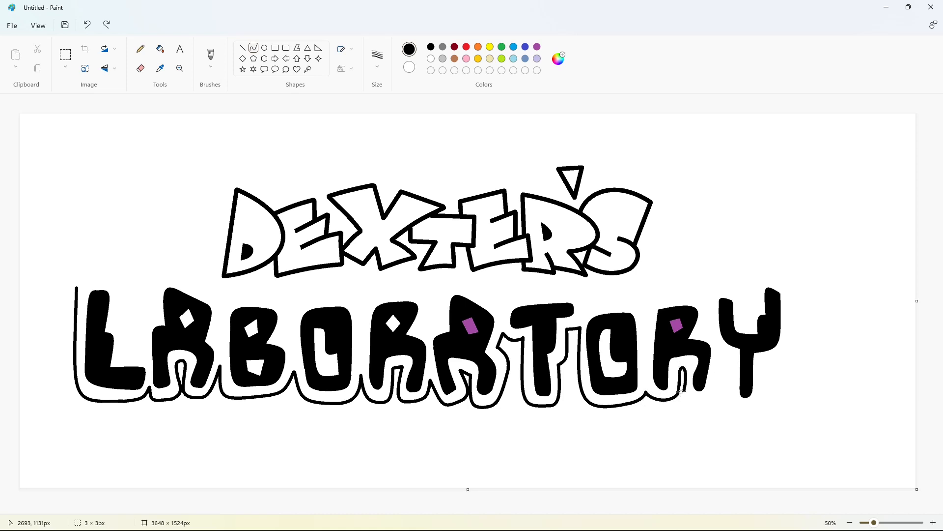
mouse_move(702, 404)
mouse_down()
mouse_move(681, 399)
mouse_move(721, 362)
mouse_move(747, 413)
mouse_move(765, 364)
mouse_up()
drag(757, 417, 758, 415)
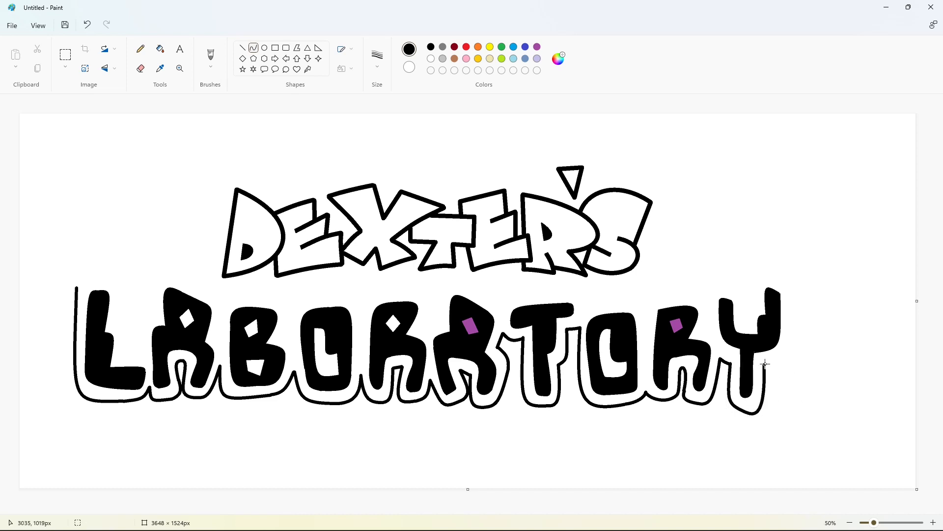
Carry the thick contour up the Y's right side, over its forked top and across the top of the last R.
drag(765, 364, 788, 297)
mouse_move(783, 354)
mouse_down()
mouse_move(825, 372)
mouse_move(790, 292)
mouse_move(765, 274)
mouse_move(751, 318)
mouse_move(739, 287)
mouse_move(712, 332)
mouse_move(707, 304)
mouse_move(712, 330)
mouse_move(658, 295)
mouse_move(714, 292)
mouse_up()
double_click(791, 286)
click(830, 297)
click(760, 275)
click(739, 288)
click(792, 286)
click(708, 304)
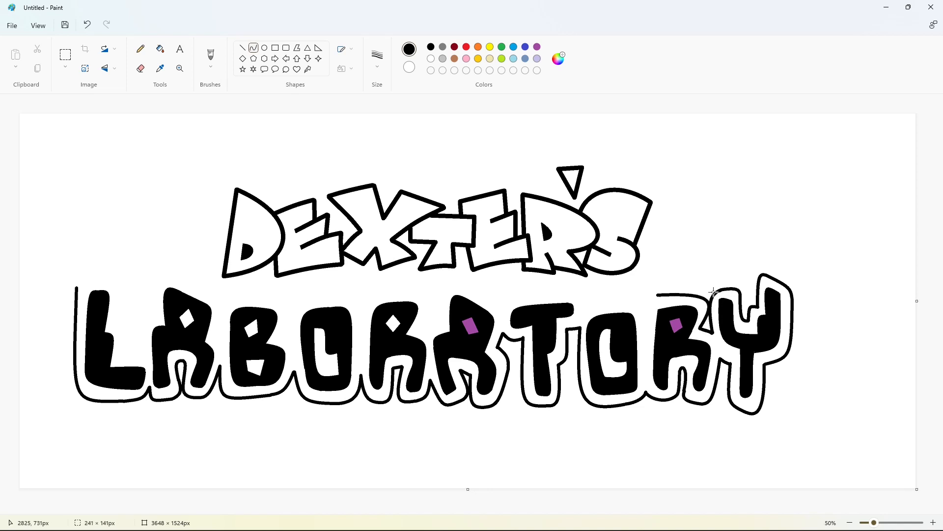
click(811, 341)
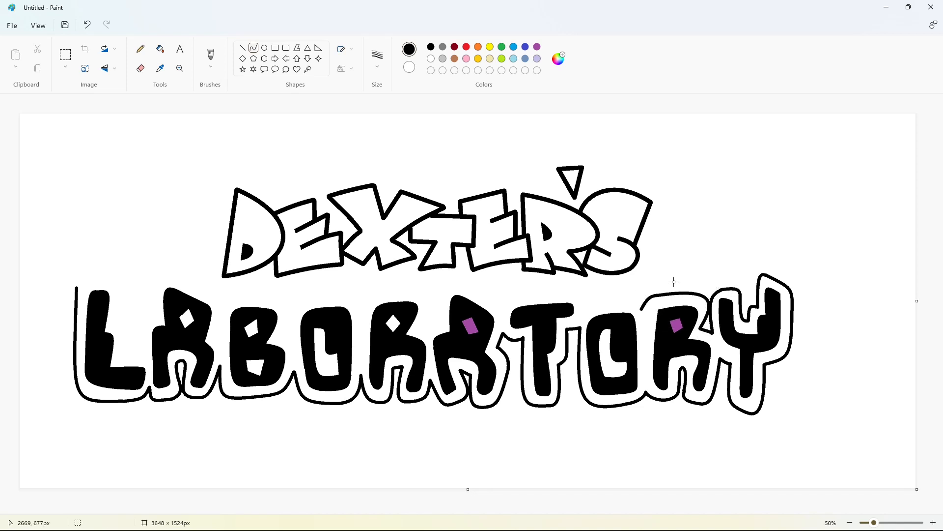
Trace the thick contour along the tops of the letters from the second O back to the first A.
mouse_move(641, 309)
mouse_down()
mouse_move(579, 311)
mouse_move(614, 293)
mouse_move(524, 294)
mouse_move(581, 285)
mouse_move(525, 297)
mouse_move(450, 289)
mouse_move(465, 280)
mouse_move(439, 324)
mouse_up()
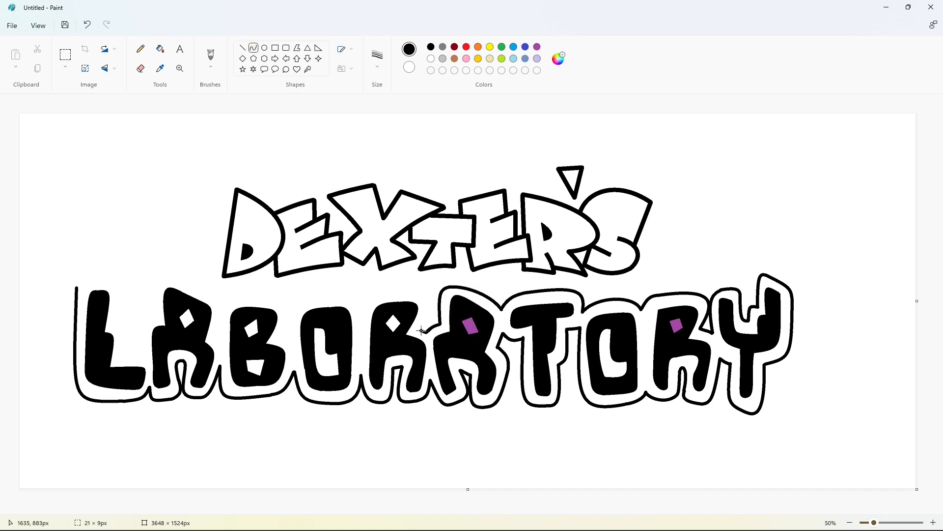
mouse_move(420, 330)
mouse_down()
mouse_move(387, 294)
mouse_move(429, 294)
mouse_move(370, 306)
mouse_move(373, 297)
mouse_move(305, 300)
mouse_move(339, 294)
mouse_move(306, 300)
mouse_move(293, 341)
mouse_move(293, 319)
mouse_move(282, 335)
mouse_move(240, 294)
mouse_move(220, 311)
mouse_move(172, 275)
mouse_move(207, 281)
mouse_move(162, 294)
mouse_move(155, 317)
mouse_up()
click(206, 281)
Close the contour around the first A's upper left corner and along the L's right side and top.
mouse_move(165, 281)
mouse_down()
mouse_move(170, 295)
mouse_move(155, 315)
mouse_move(157, 273)
mouse_up()
key(ctrl+z)
mouse_move(157, 275)
mouse_down()
mouse_move(207, 270)
mouse_move(156, 282)
mouse_up()
mouse_move(156, 316)
mouse_down()
mouse_move(142, 357)
mouse_move(147, 320)
mouse_move(142, 349)
mouse_move(124, 359)
mouse_move(95, 275)
mouse_move(123, 275)
mouse_move(78, 286)
mouse_move(86, 276)
mouse_up()
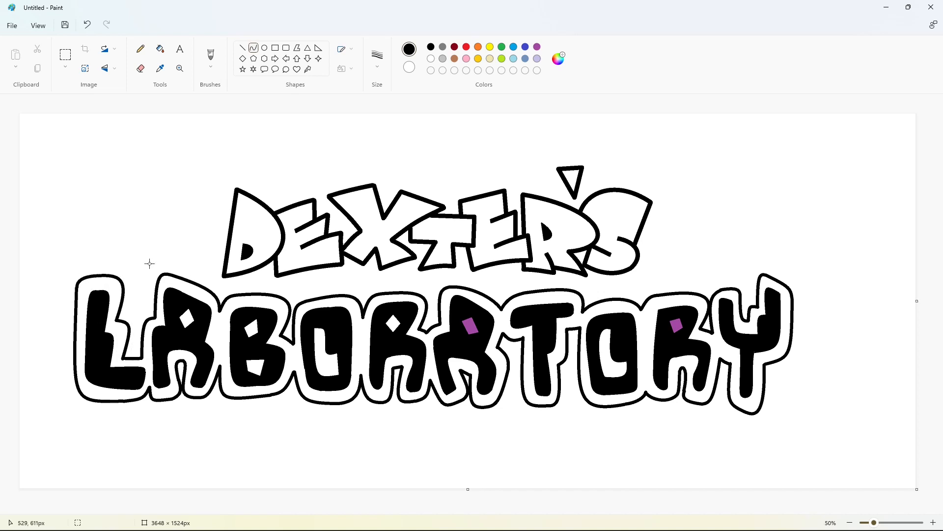
Fill the purple openings in the second A and the last R with white.
click(161, 49)
click(431, 59)
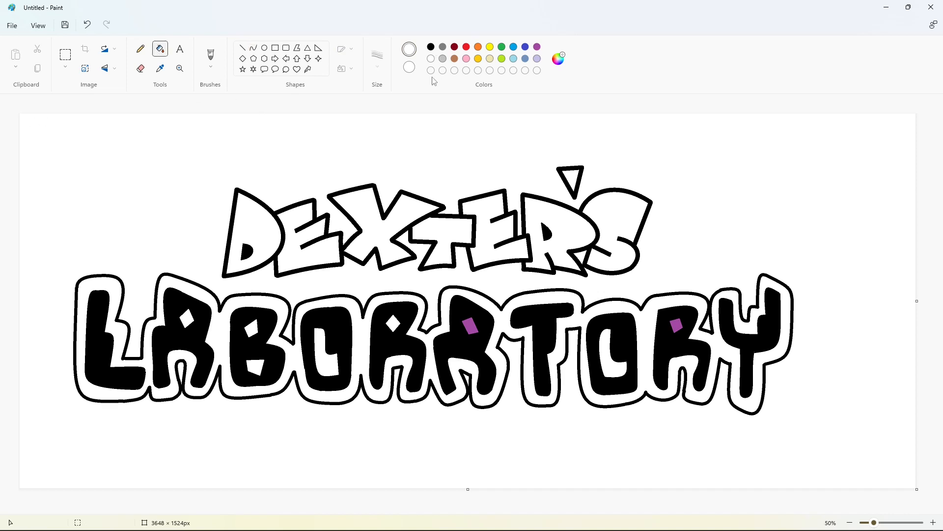
click(471, 325)
click(676, 325)
Mix custom olive greens and fill the D and the first E of DEXTER'S with them.
click(501, 59)
click(559, 58)
drag(506, 176, 506, 194)
click(403, 389)
click(268, 223)
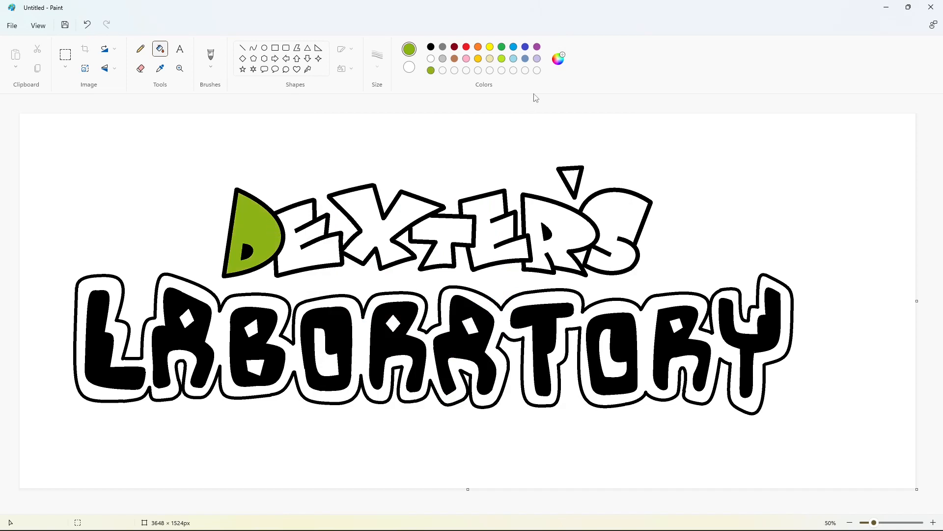
click(559, 58)
click(403, 388)
click(283, 236)
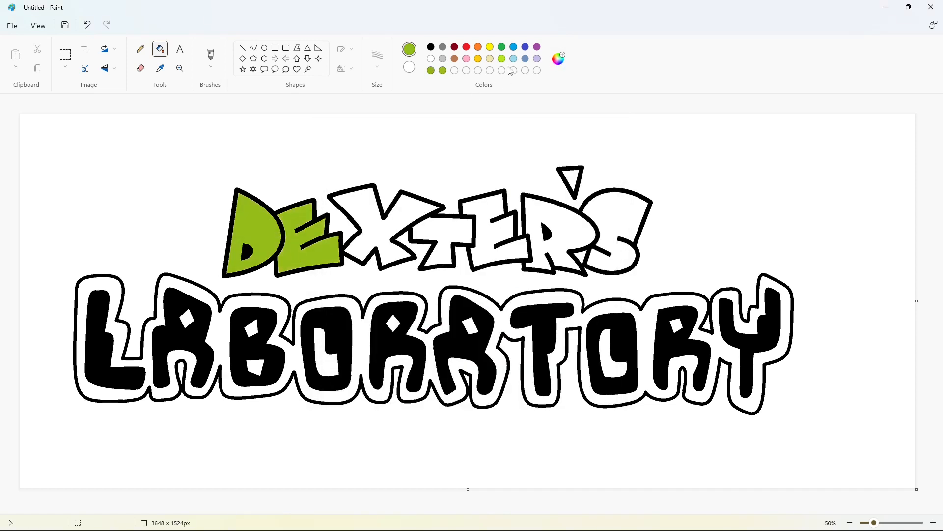
Mix a purer, brighter green and fill the D, the first E, the X and the T of DEXTER'S with it.
double_click(443, 72)
drag(365, 172, 366, 172)
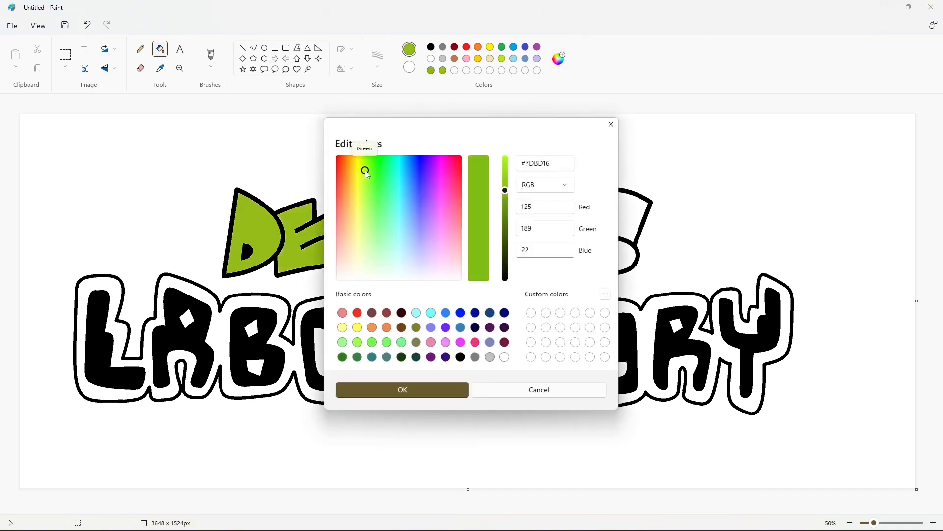
click(403, 389)
click(280, 238)
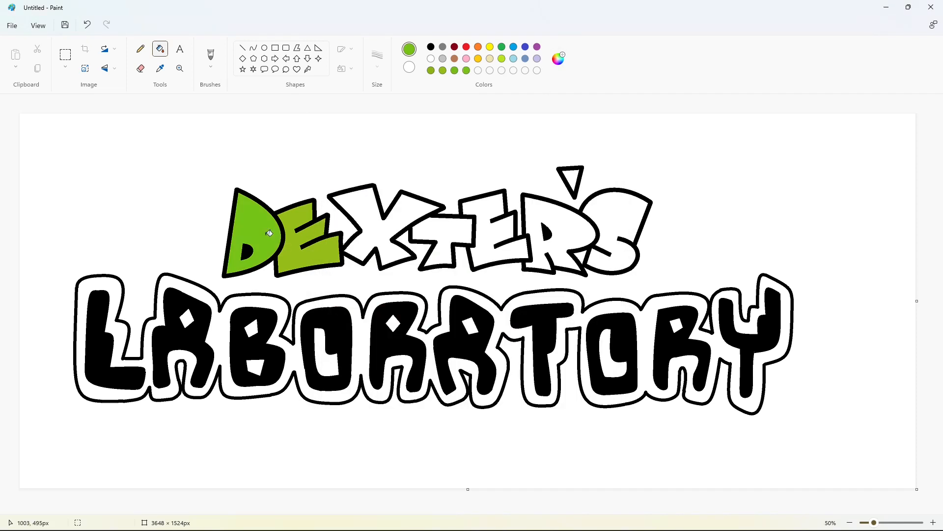
click(293, 255)
click(374, 228)
click(457, 225)
Brighten the custom green slightly and fill the second E, the R, the apostrophe and the S of DEXTER'S.
click(559, 58)
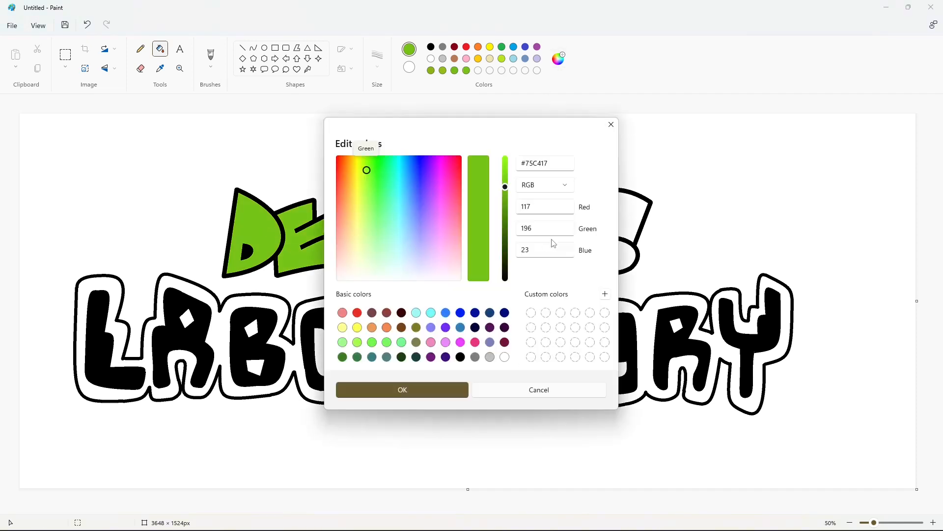
click(400, 386)
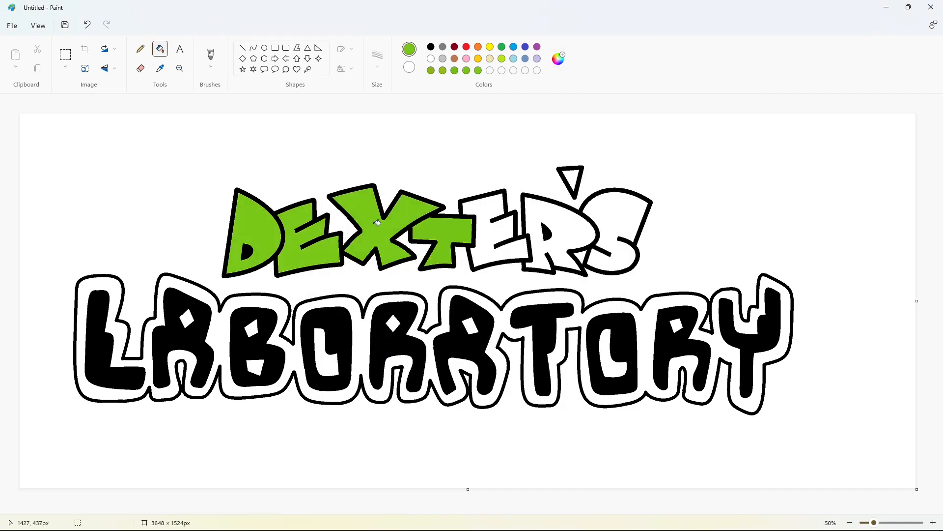
click(482, 208)
click(563, 216)
click(571, 178)
click(613, 204)
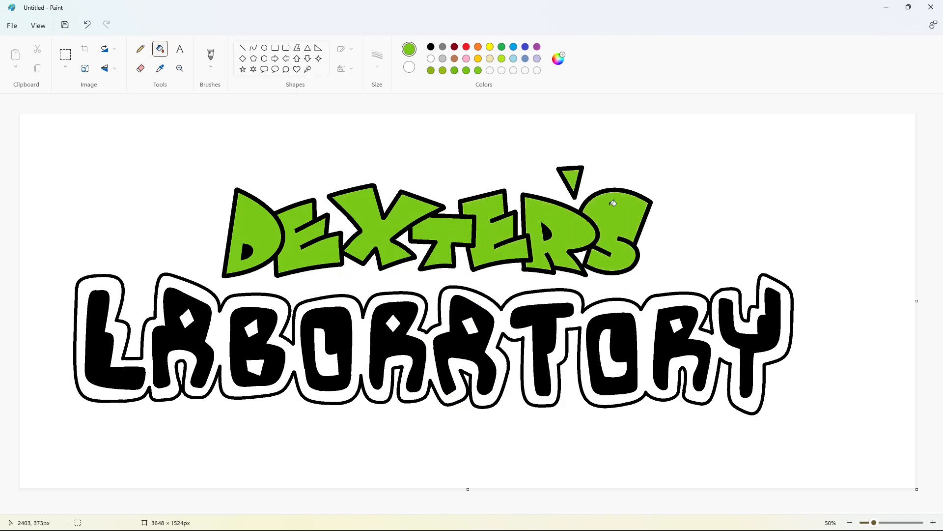
Fill the openings inside the LABORATORY letters and the band between the letters and their contour with the same green.
click(187, 318)
click(252, 328)
click(262, 366)
click(326, 351)
click(393, 323)
click(471, 325)
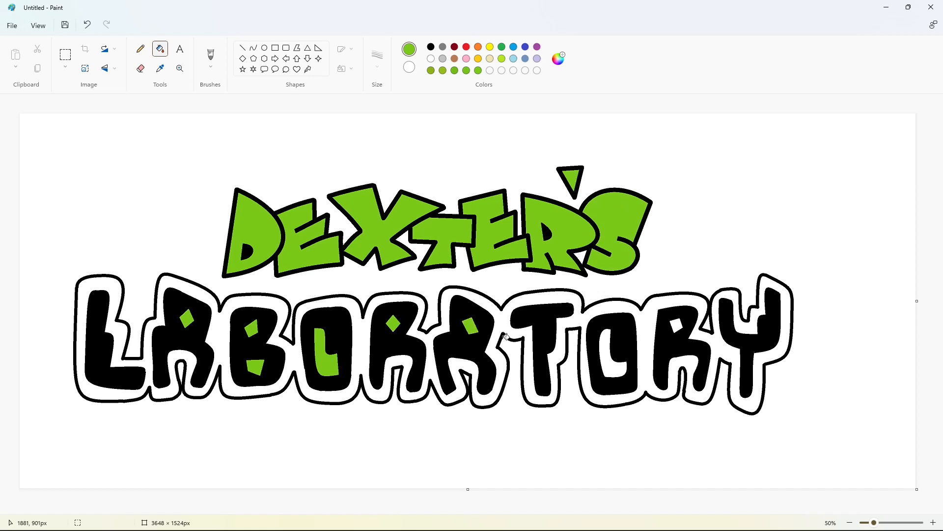
click(613, 353)
click(680, 324)
click(653, 322)
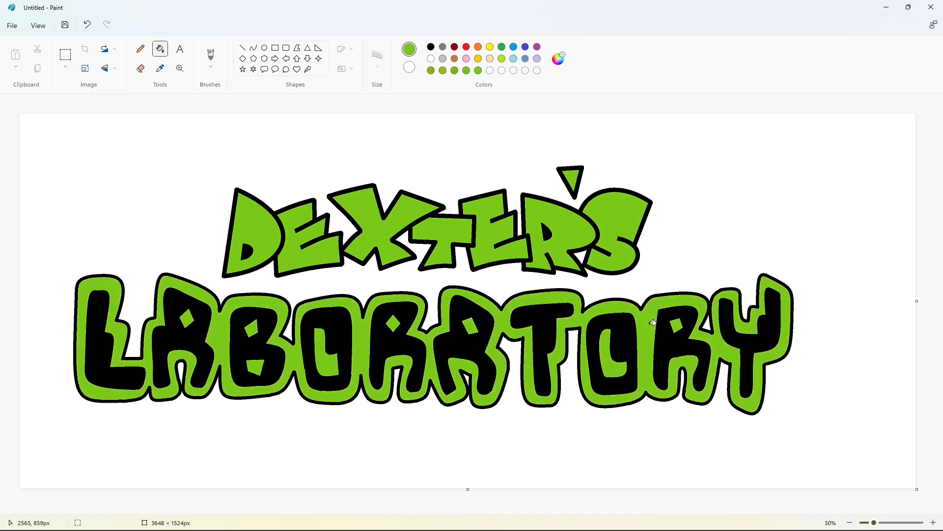